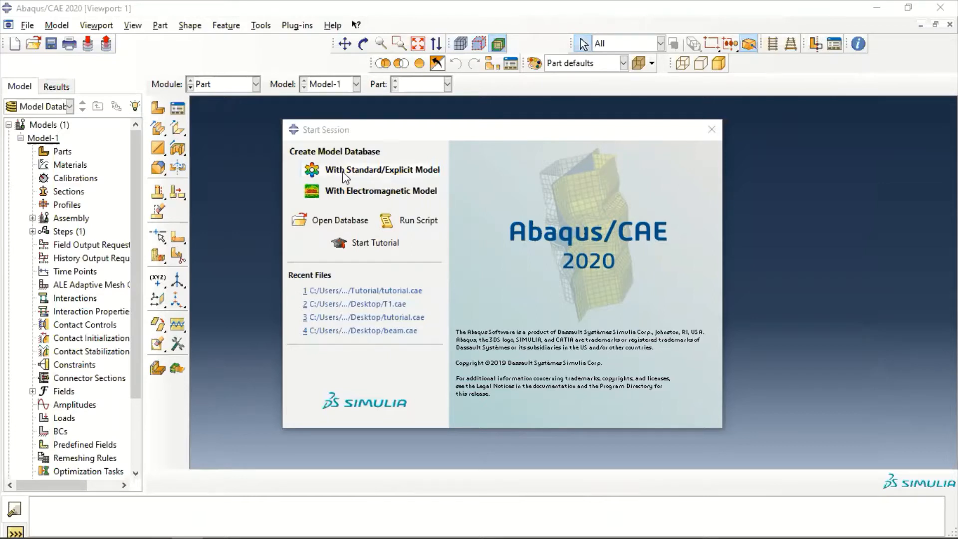
Create a Standard/Explicit model database and add a new model named pipe-intersection
left_click(378, 171)
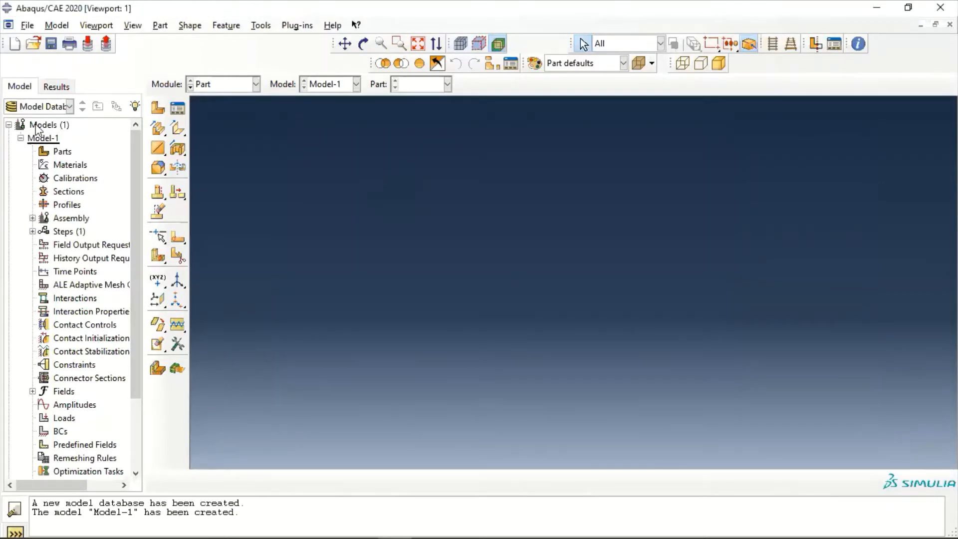
left_click(21, 138)
double_click(40, 127)
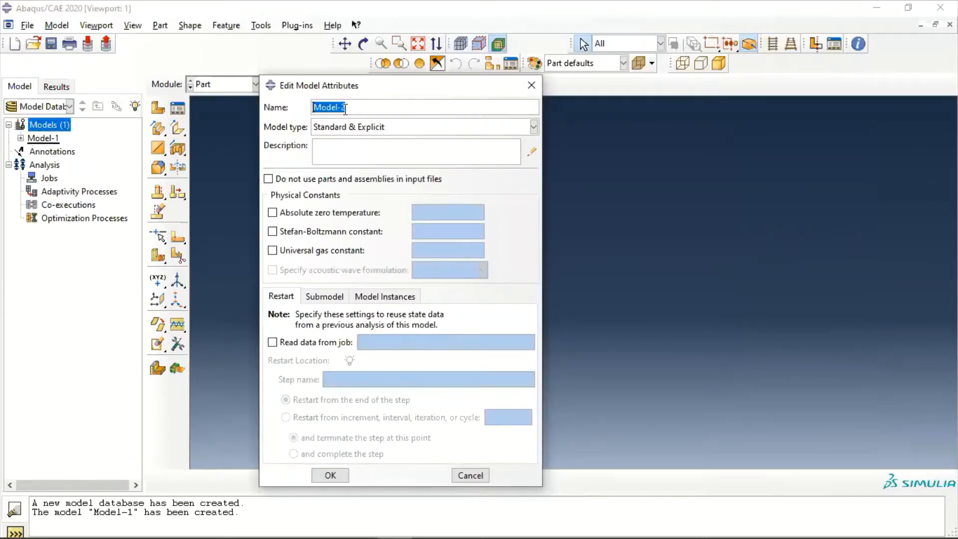
type("pip-")
key("BackSpace")
type("ei-intersec")
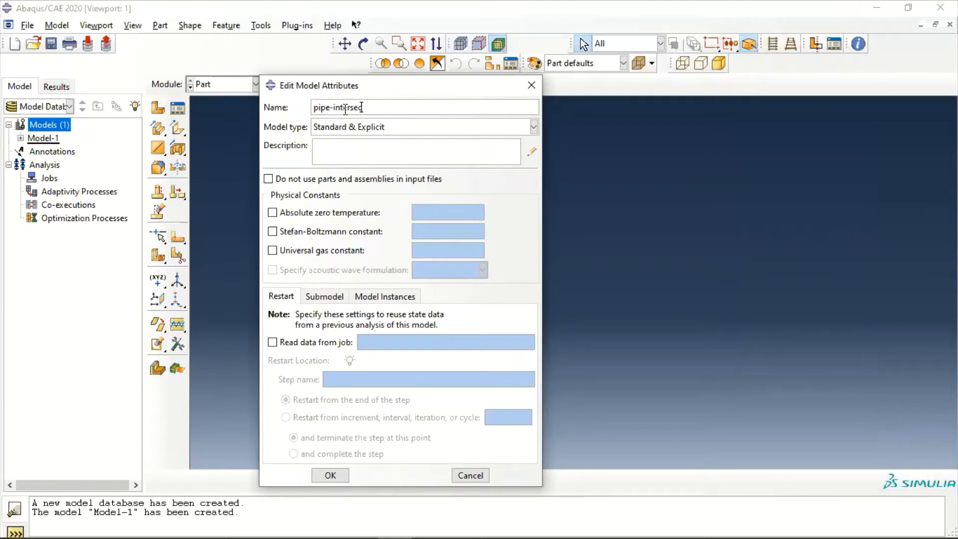
type("tion")
left_click(330, 475)
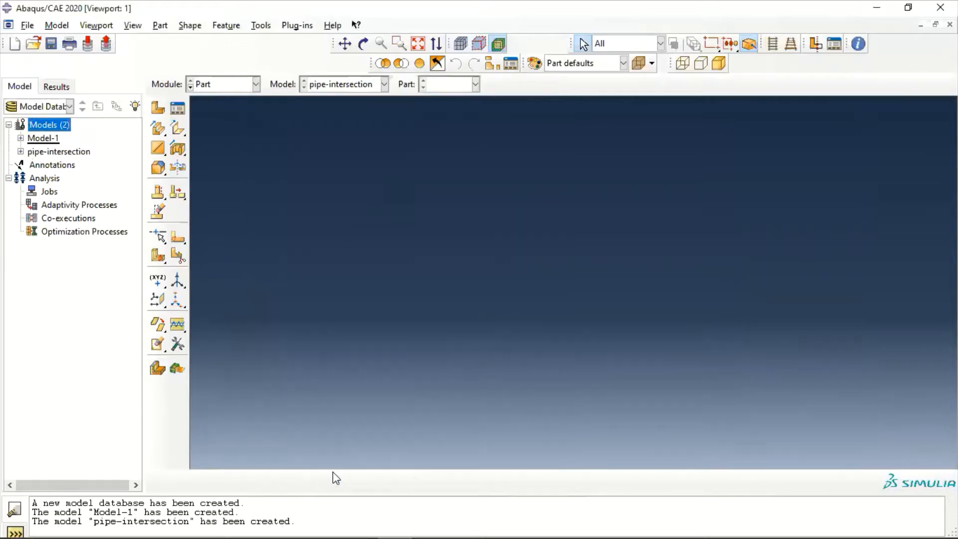
Save the model database as T2 in the Tutorial folder
left_click(27, 25)
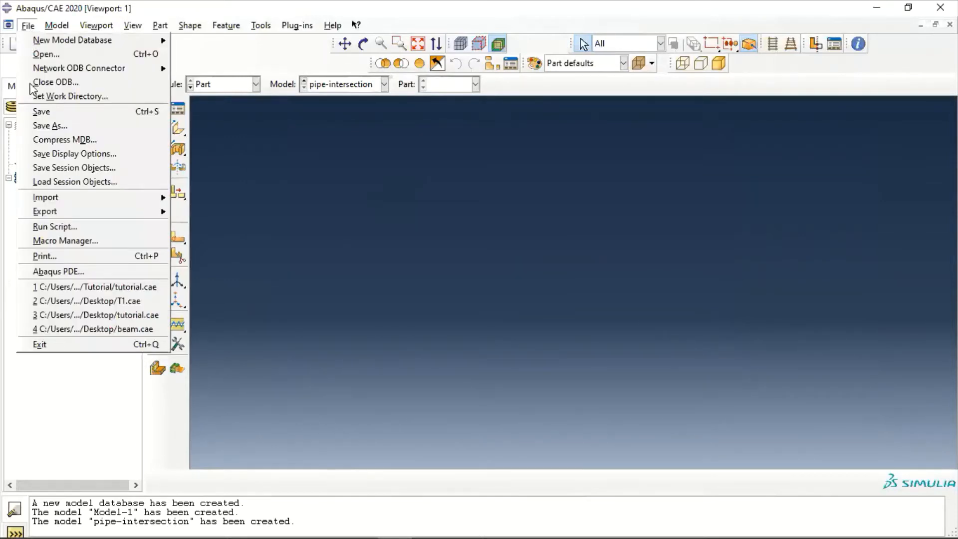
left_click(55, 125)
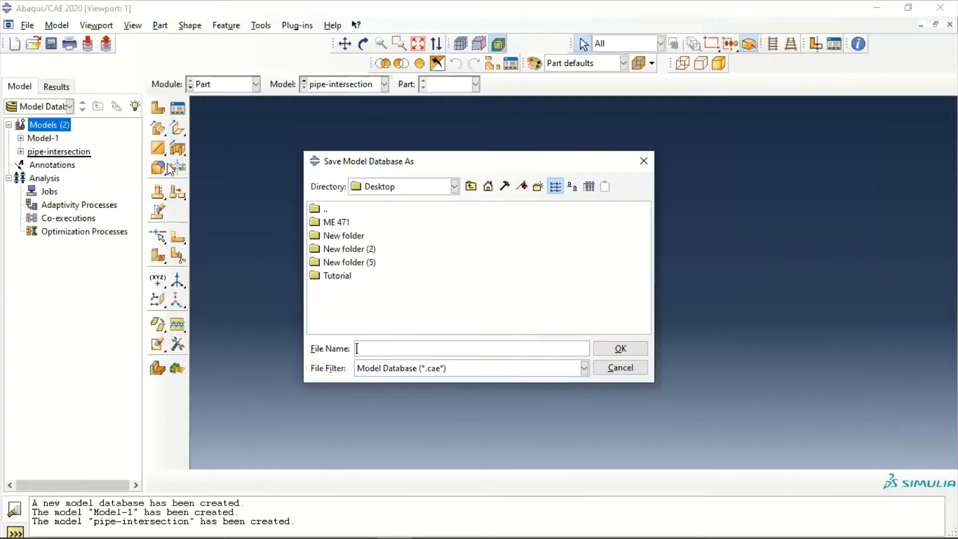
double_click(345, 278)
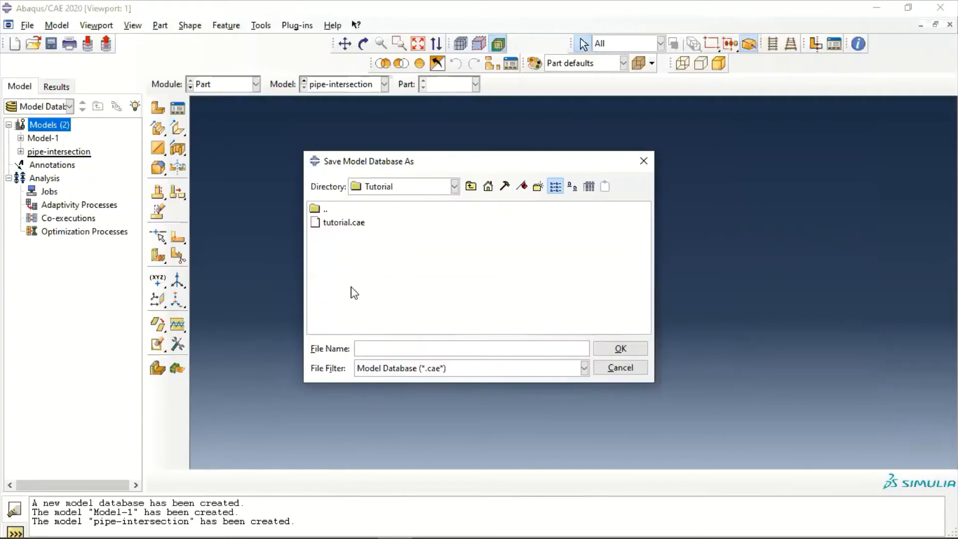
left_click(367, 344)
type("T2")
left_click(615, 351)
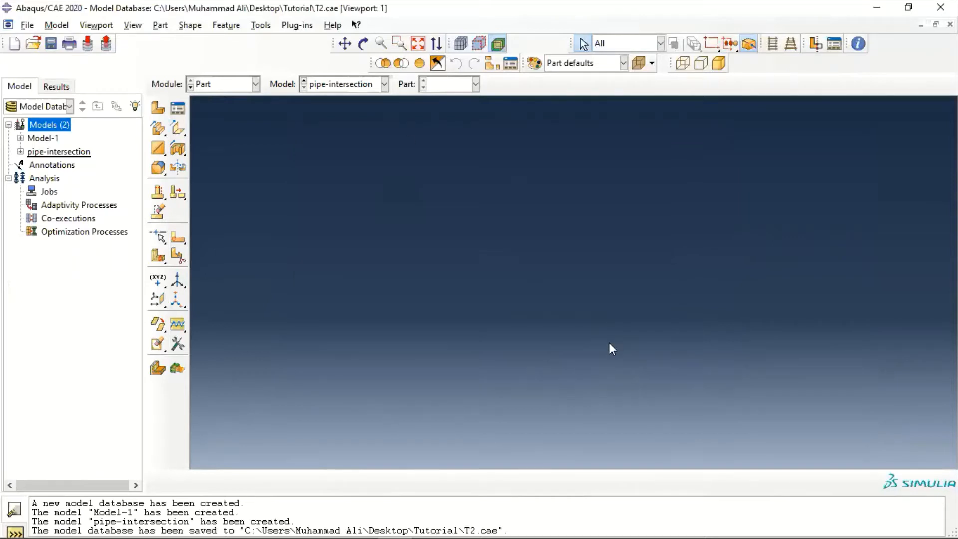
Create a 3D deformable solid extrusion part named pipe-intersection with an approximate size of 2
left_click(21, 151)
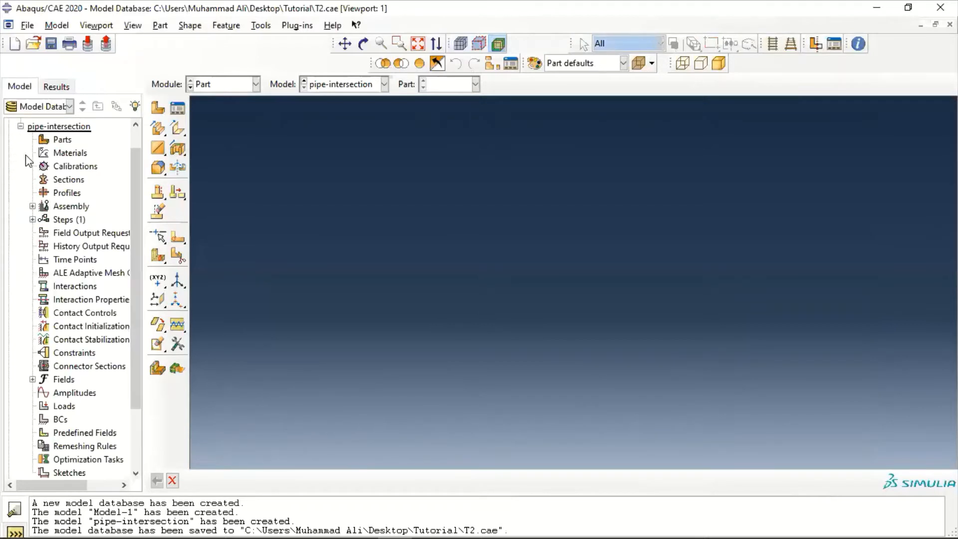
double_click(59, 143)
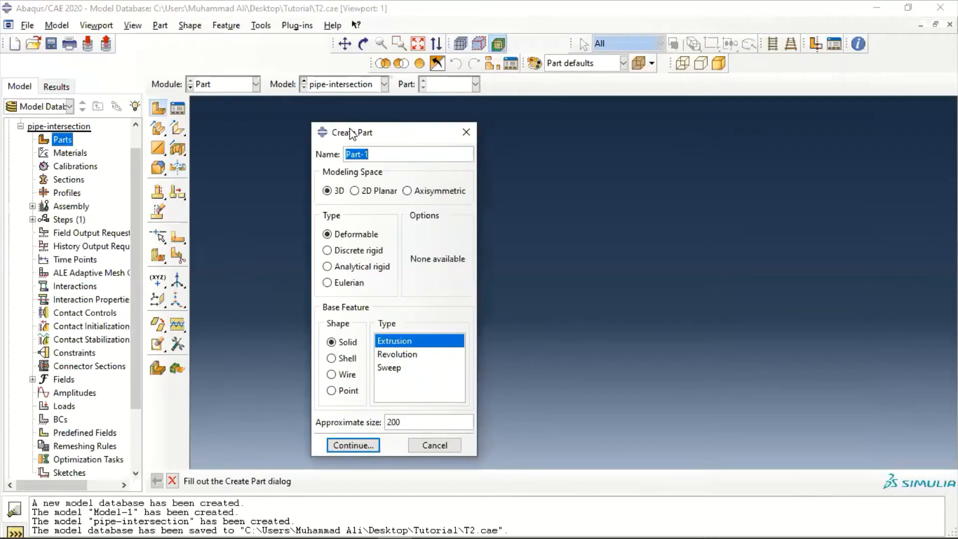
type("pipe-intersection")
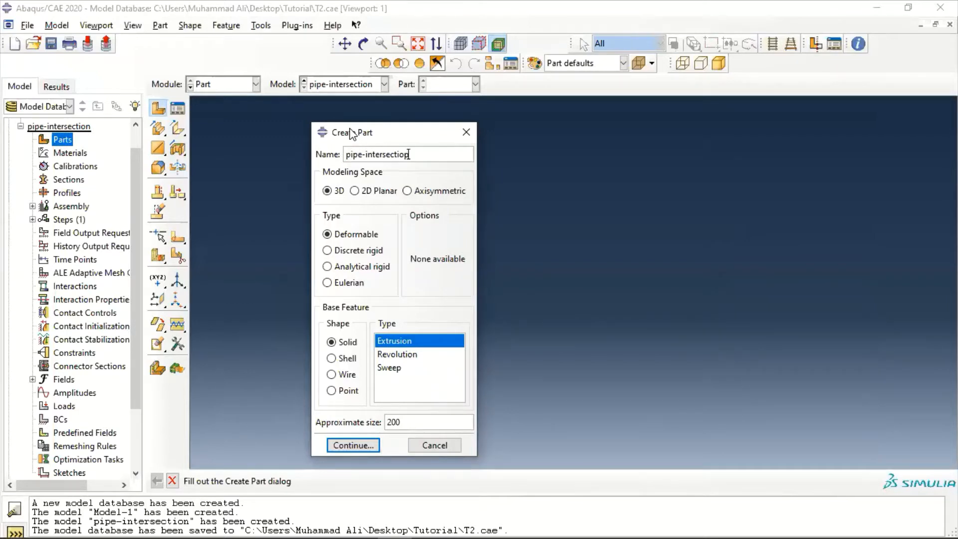
key("BackSpace")
type("n")
left_click_drag(408, 421, 379, 420)
type("2")
left_click(355, 445)
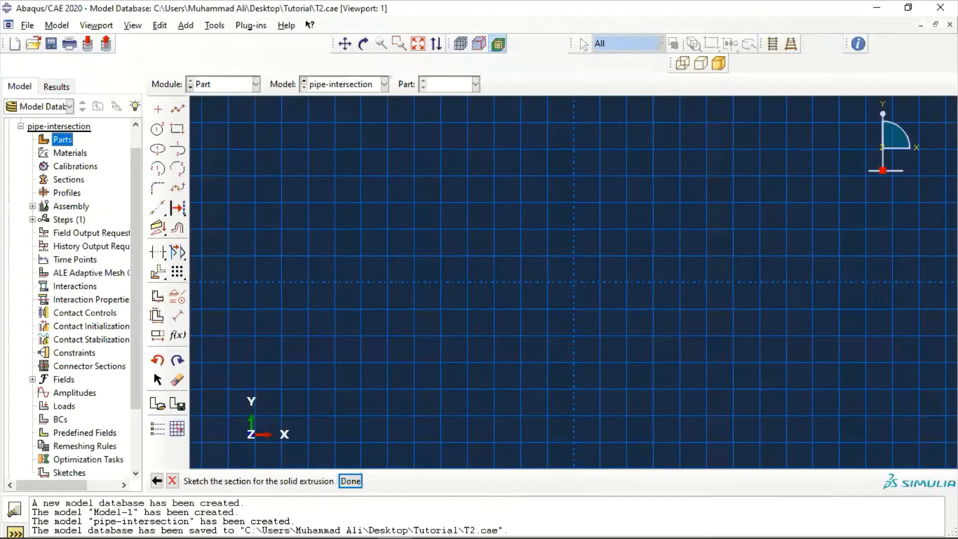
Turn off automatic grid spacing in the sketcher options and set the spacing to 0.02
left_click(159, 430)
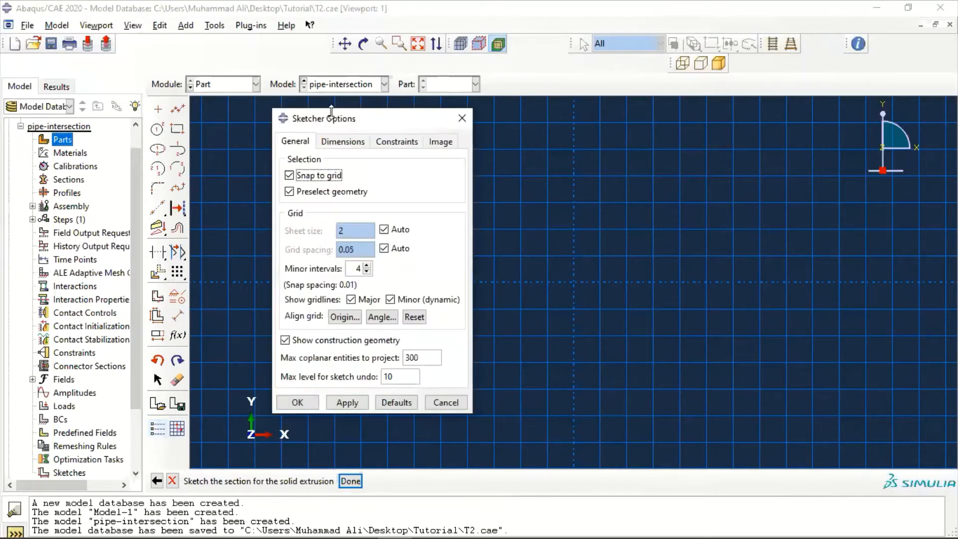
left_click(385, 230)
left_click(384, 249)
left_click_drag(355, 250, 331, 242)
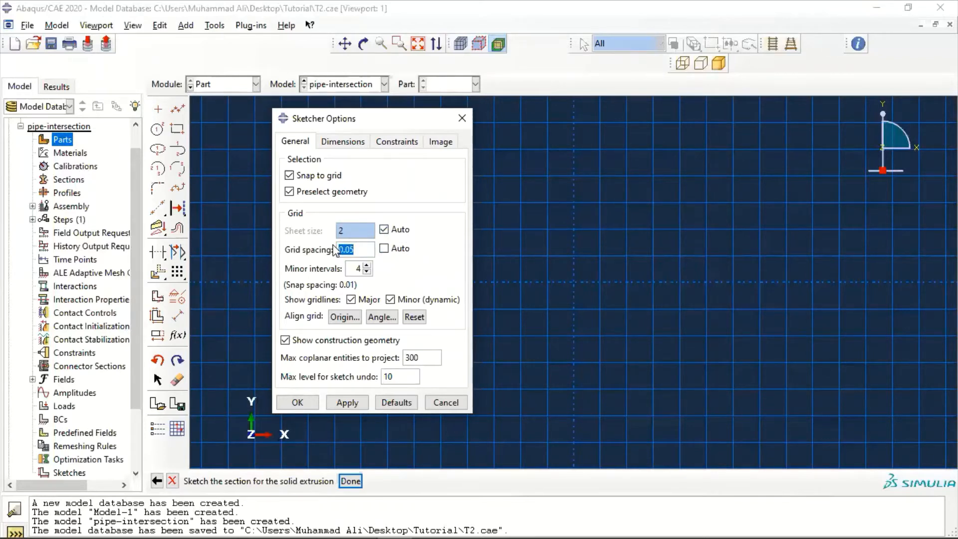
type("0.02")
Set the sketch dimension text height to 16 with 3 decimal places and apply the sketcher options
left_click(344, 142)
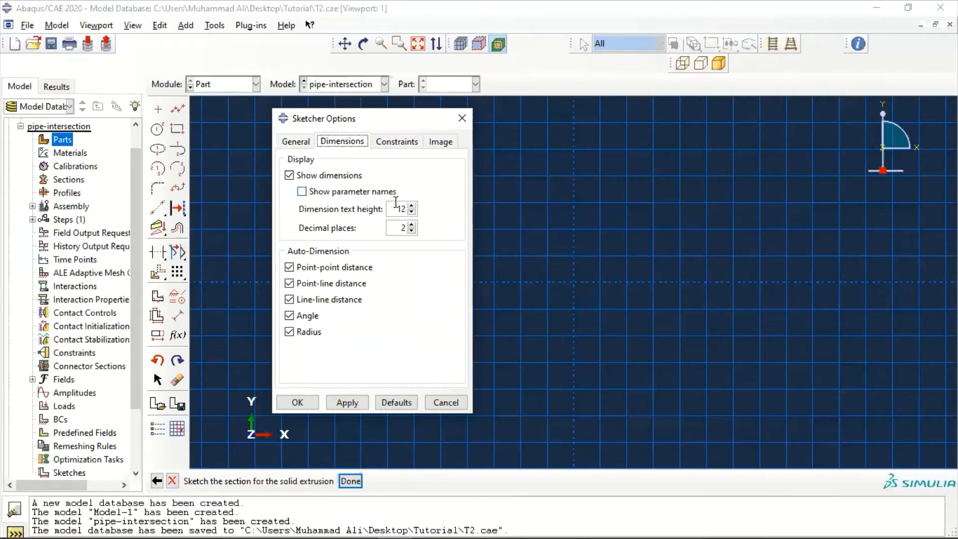
left_click_drag(401, 209, 416, 212)
type("16")
double_click(408, 229)
type("3")
left_click(303, 405)
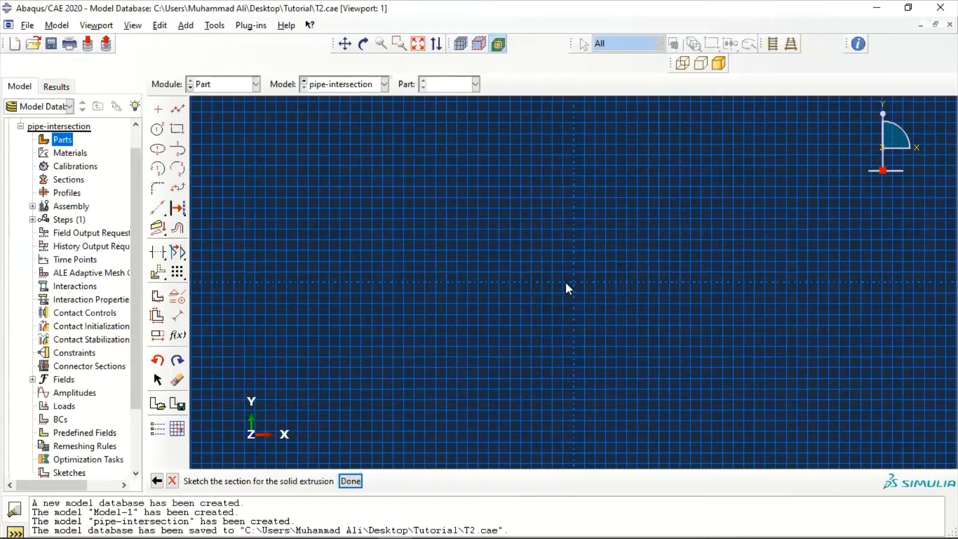
Sketch two concentric circles centred on the origin, with radii of about 0.264 and 0.161
left_click(158, 131)
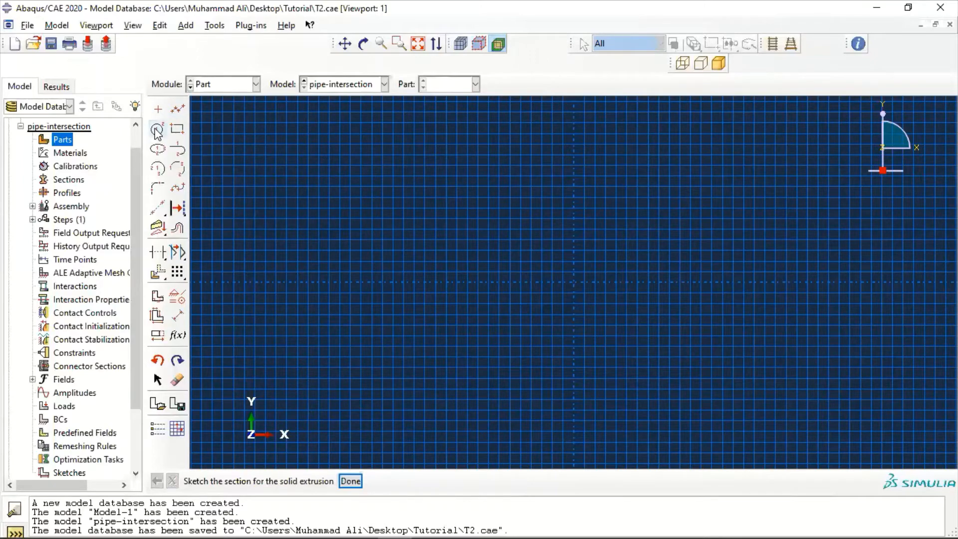
left_click(574, 282)
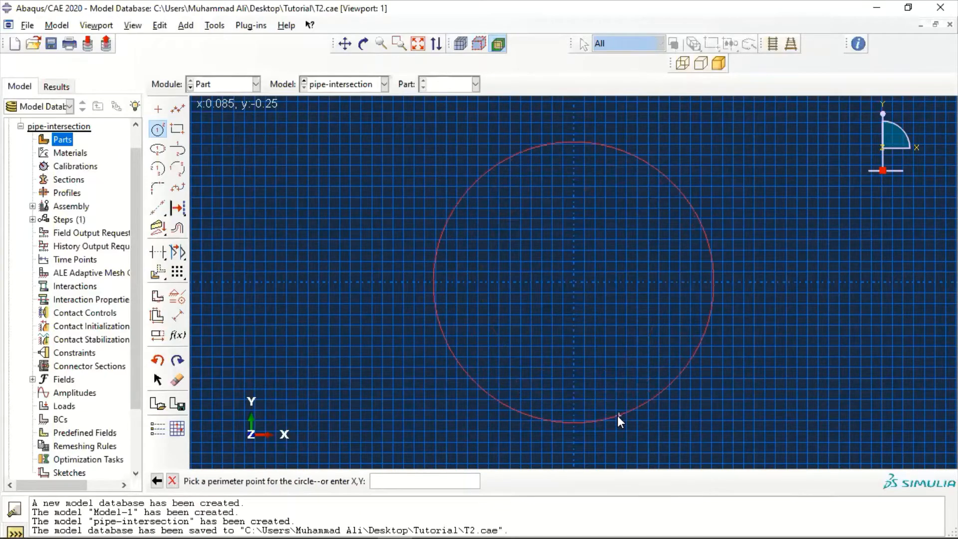
left_click(618, 415)
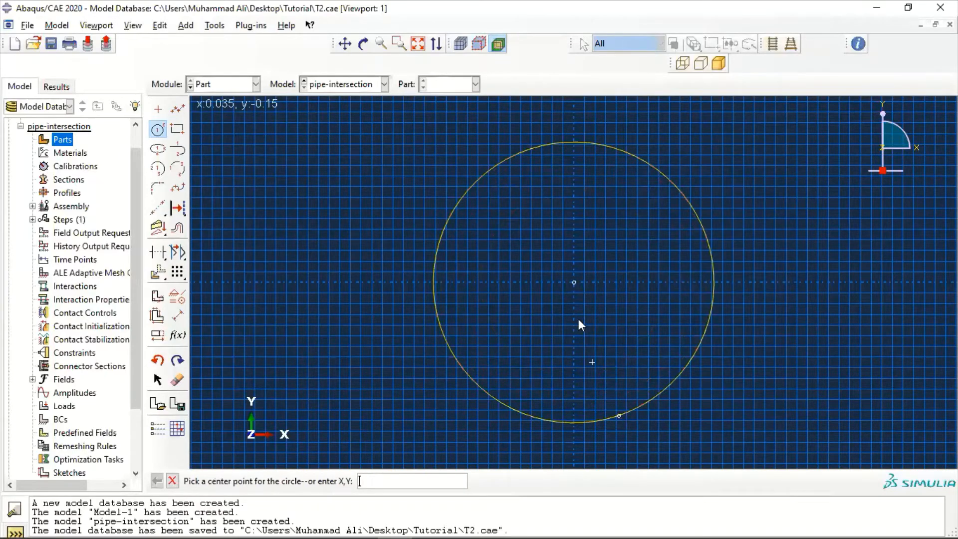
left_click(573, 283)
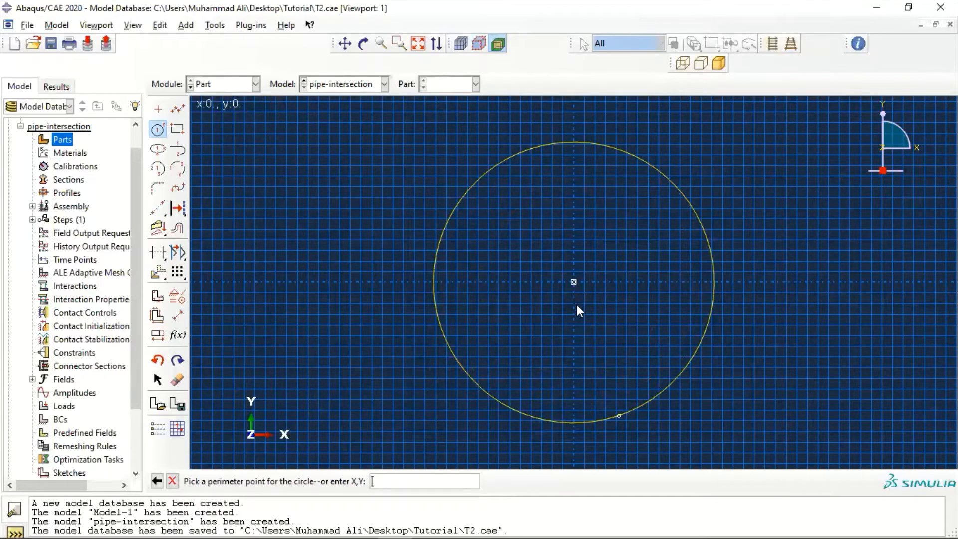
left_click(585, 368)
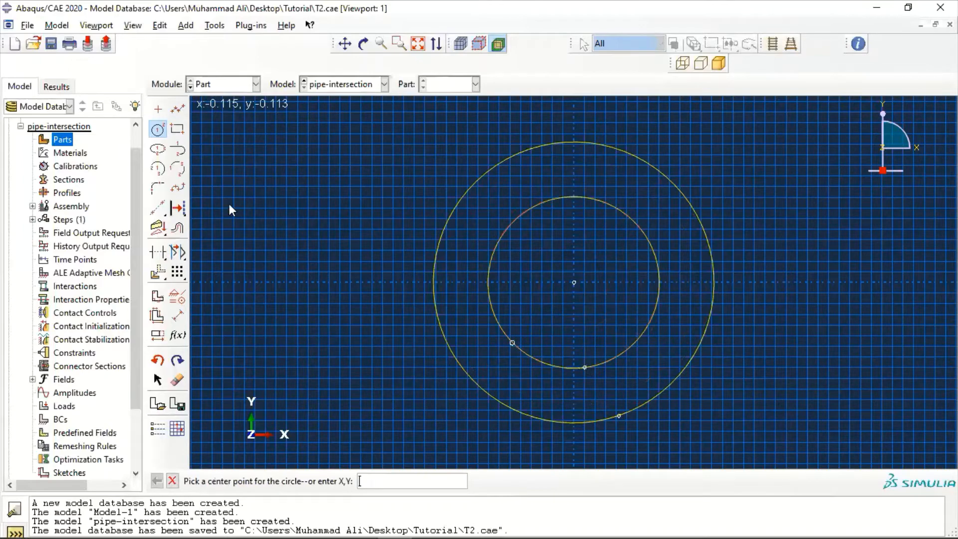
Dimension the outer circle with a radius of 0.228
left_click(180, 314)
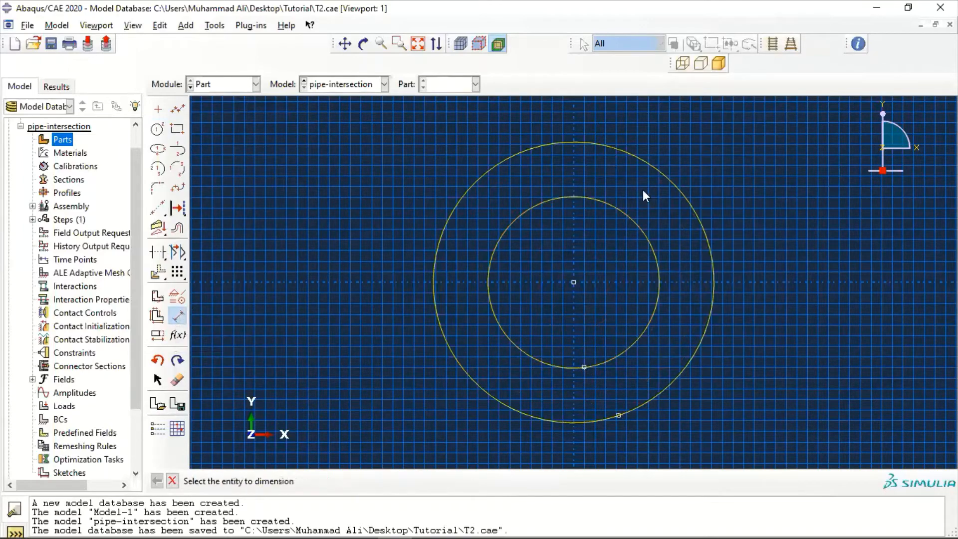
left_click(462, 196)
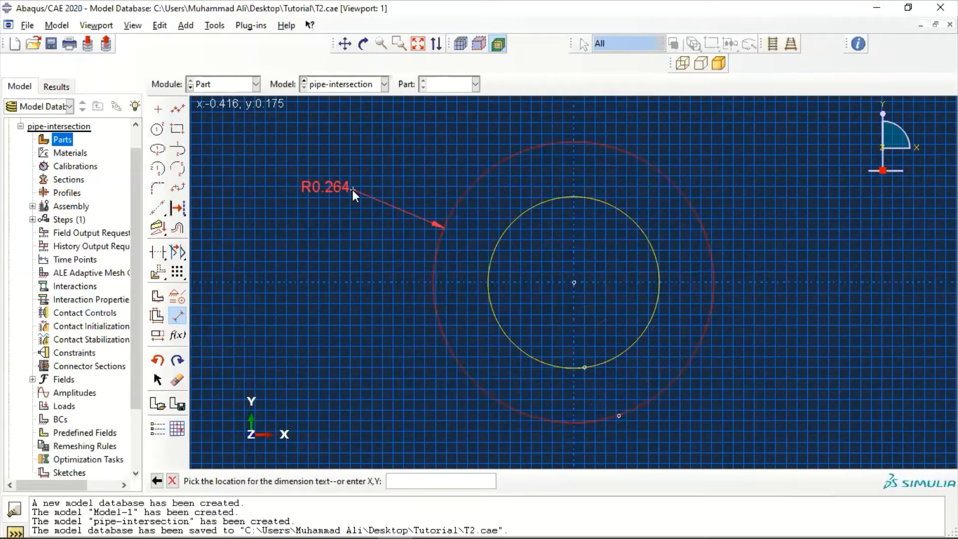
left_click(353, 190)
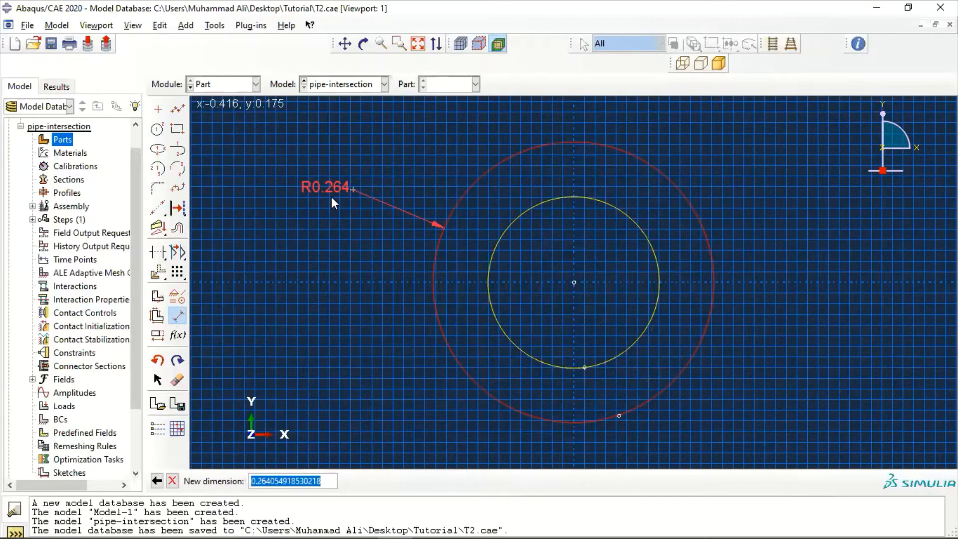
type("0.")
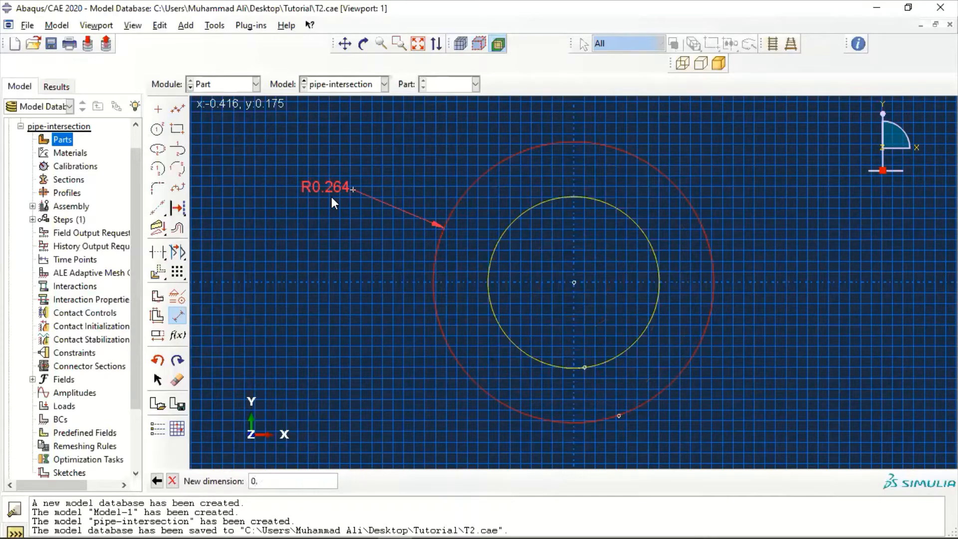
type("228")
key("Return")
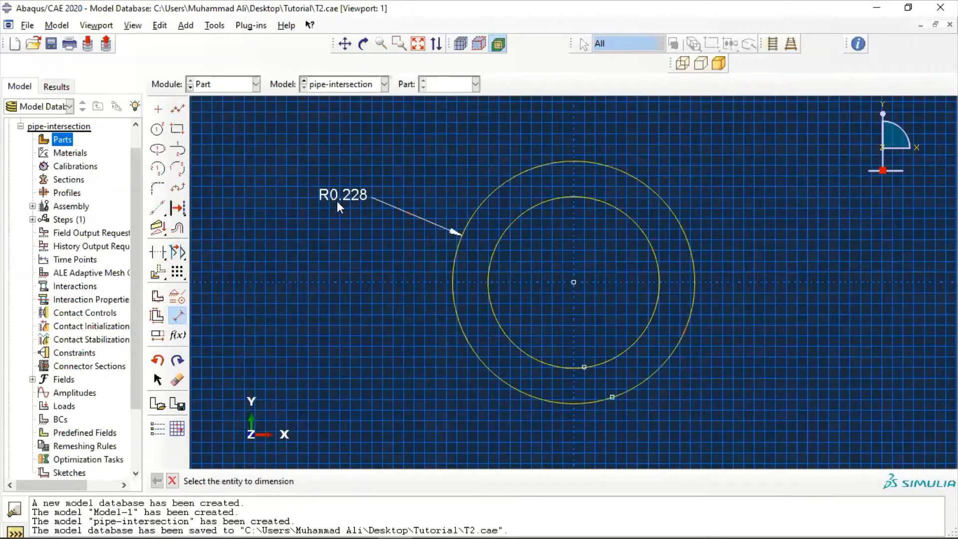
Dimension the inner circle with a radius of 0.139 and end dimensioning
left_click(496, 313)
left_click(341, 265)
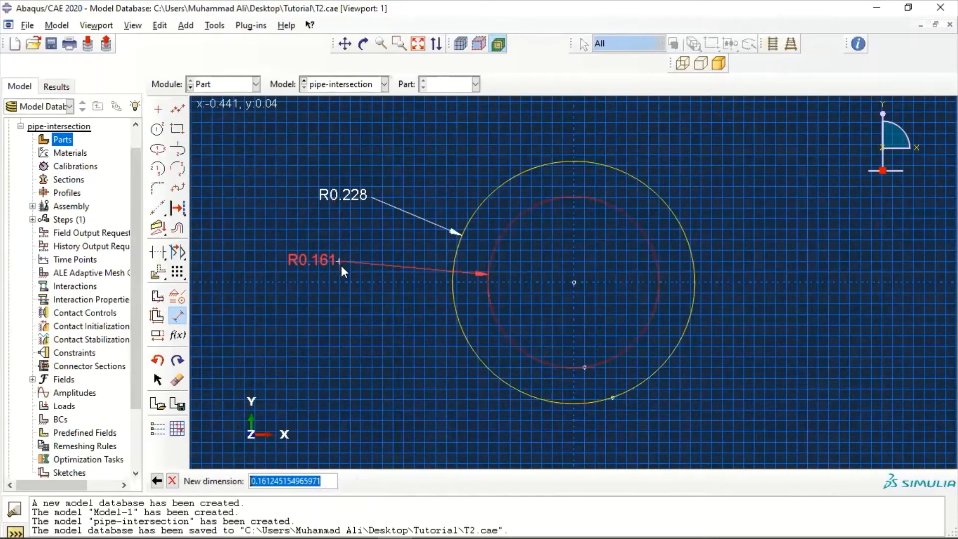
type("0.139")
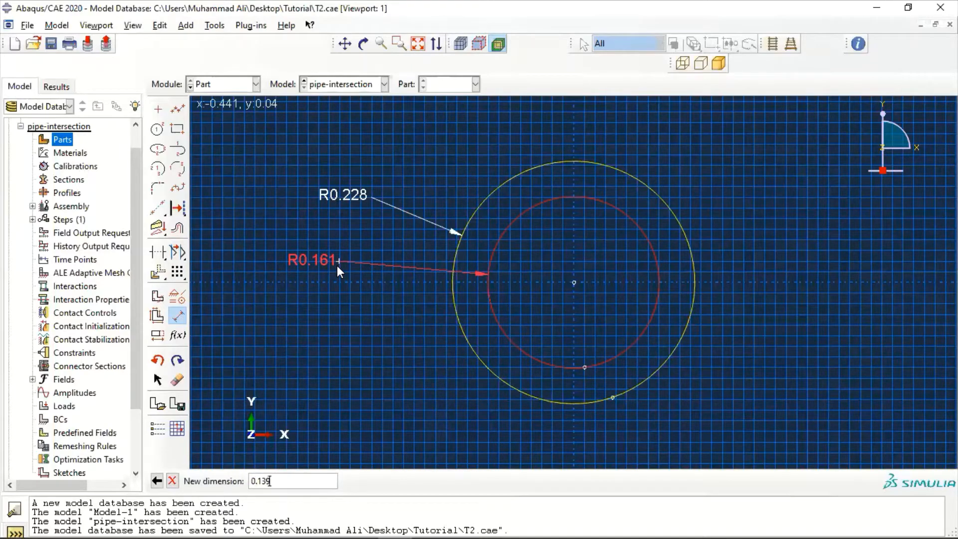
key("Return")
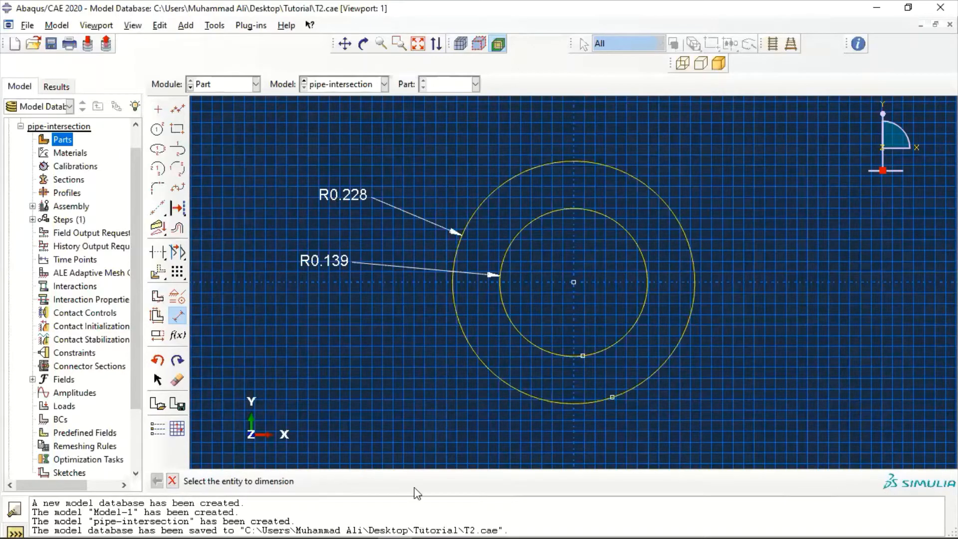
key("Escape")
Finish the ring sketch and extrude it to a blind depth of 0.458
left_click(351, 481)
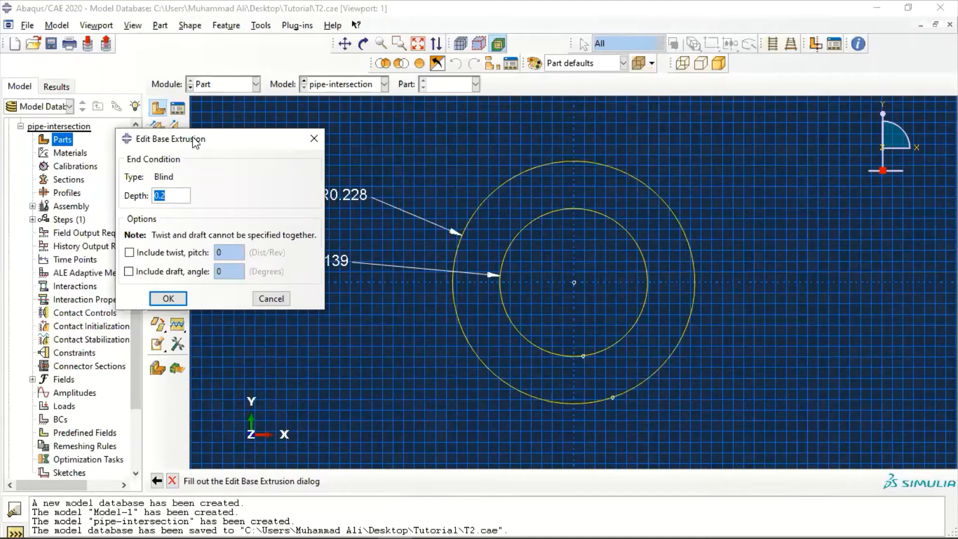
left_click_drag(196, 143, 265, 166)
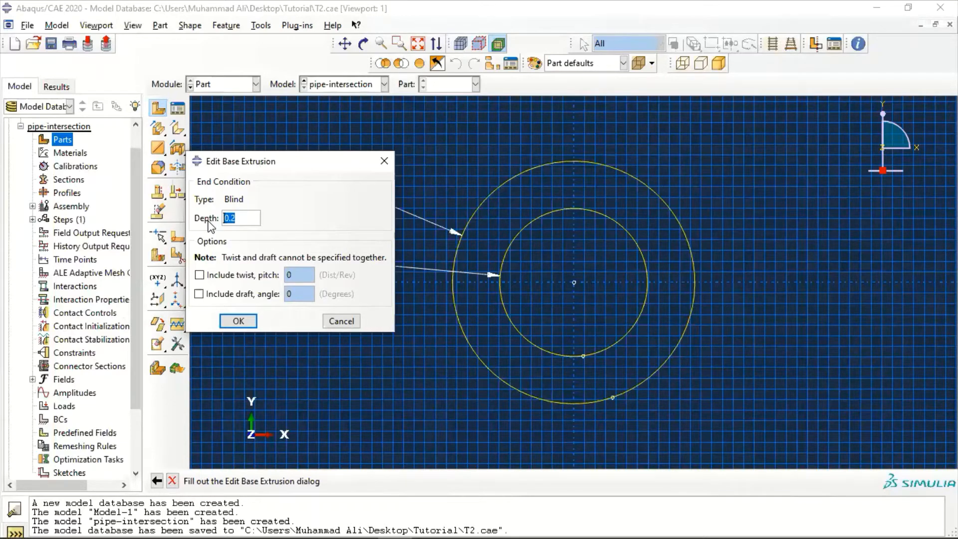
type("0.458")
left_click(239, 321)
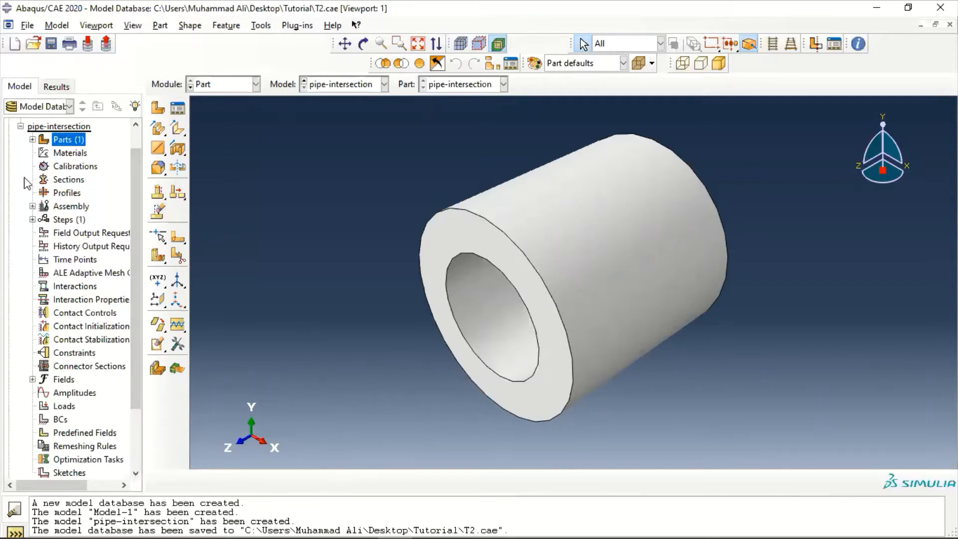
Create a datum plane offset 0.528 from the XZ principal plane
left_click(257, 27)
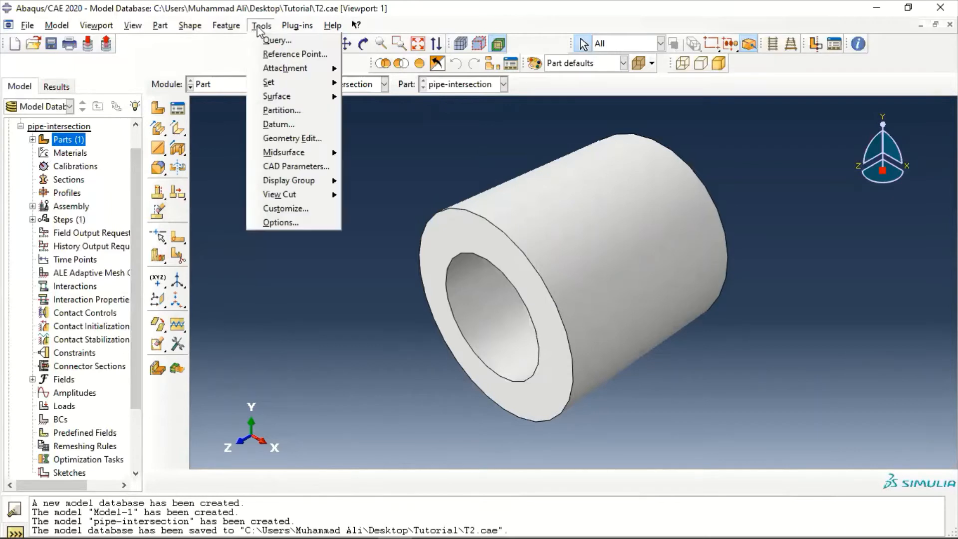
left_click(292, 125)
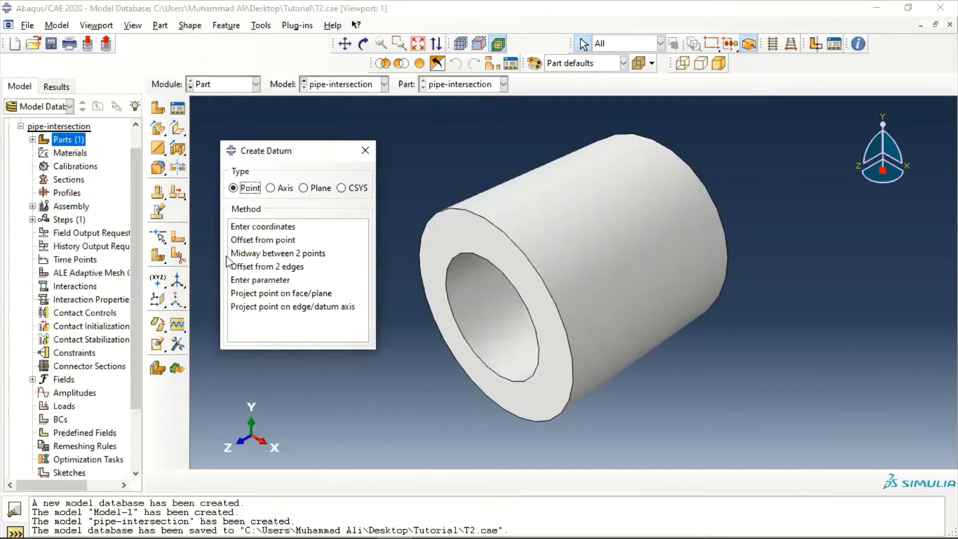
left_click(304, 189)
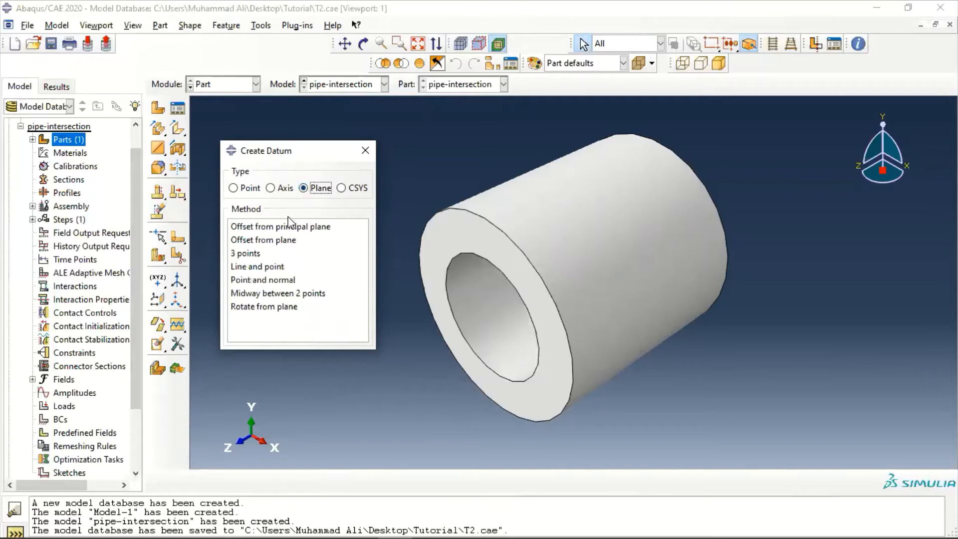
left_click(295, 228)
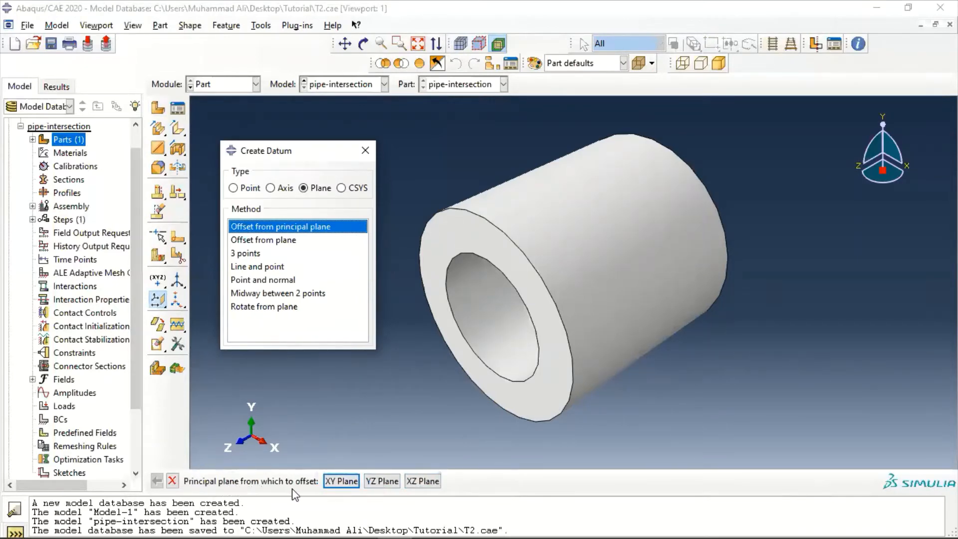
left_click(432, 482)
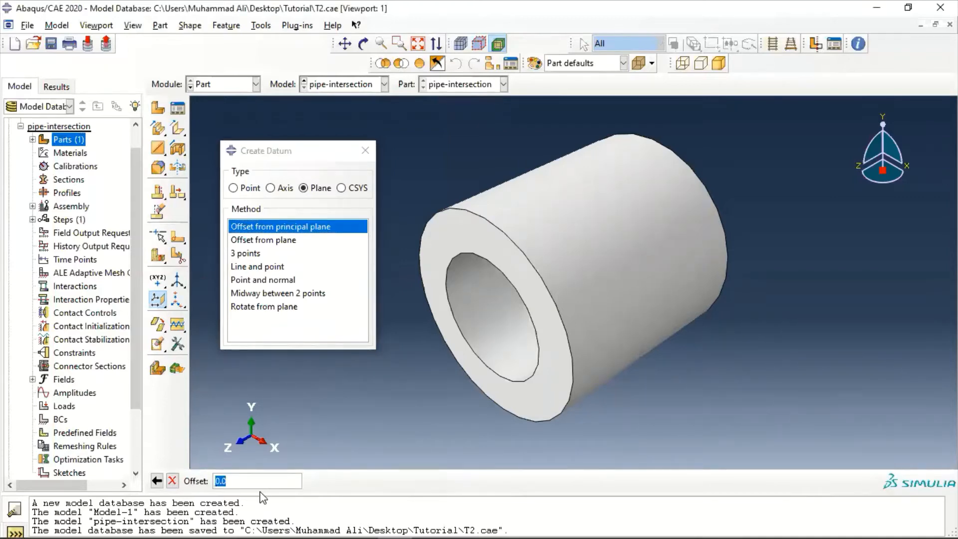
type("0.528")
key("Return")
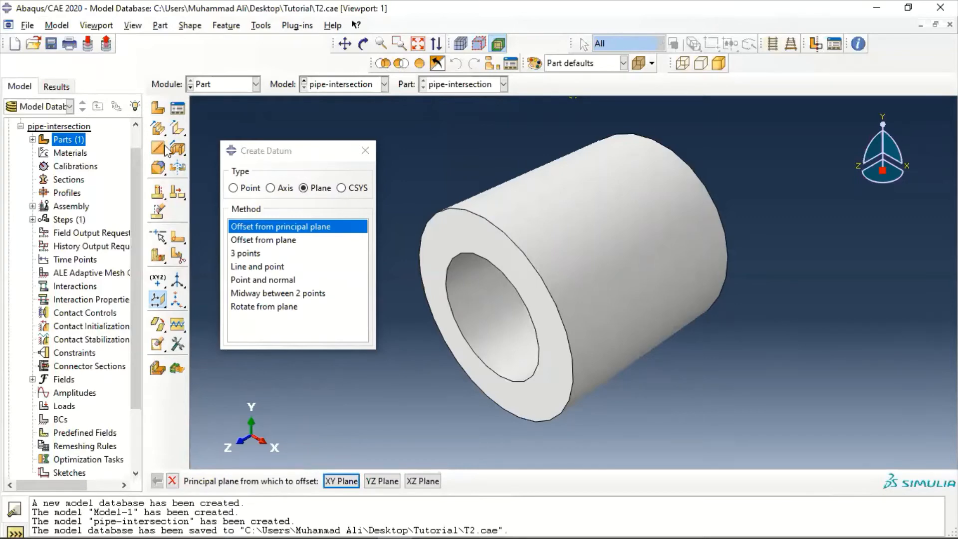
left_click(418, 44)
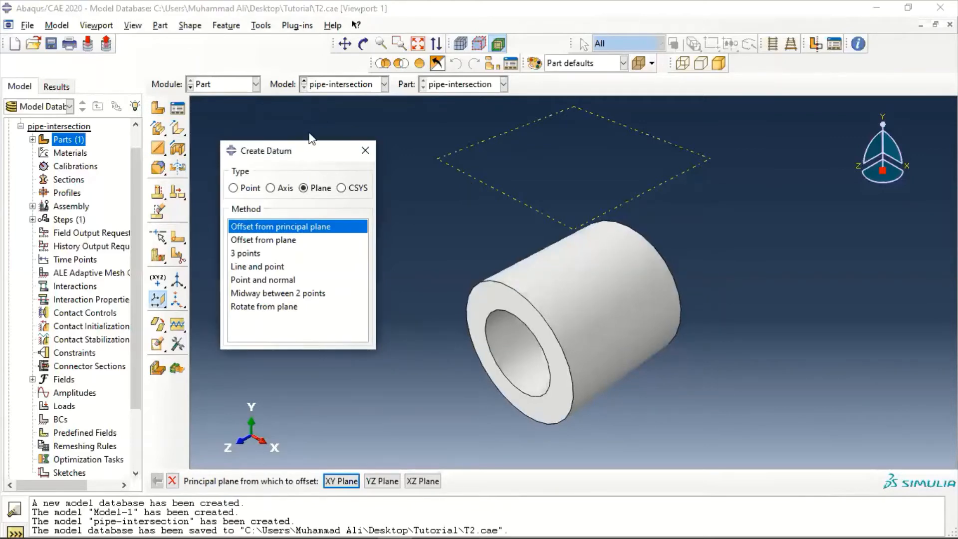
Create a datum axis along the principal X-axis and finish creating datums
left_click_drag(309, 153, 308, 125)
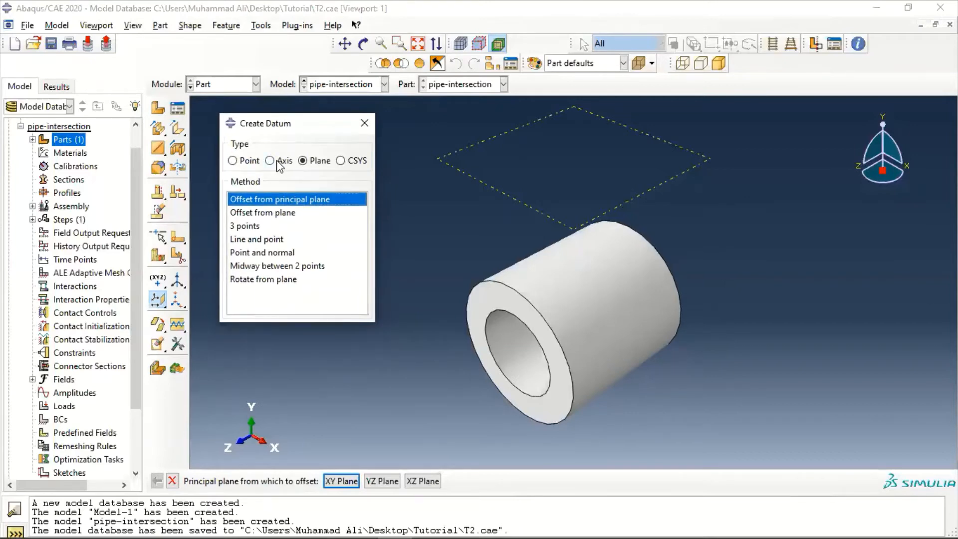
left_click(278, 161)
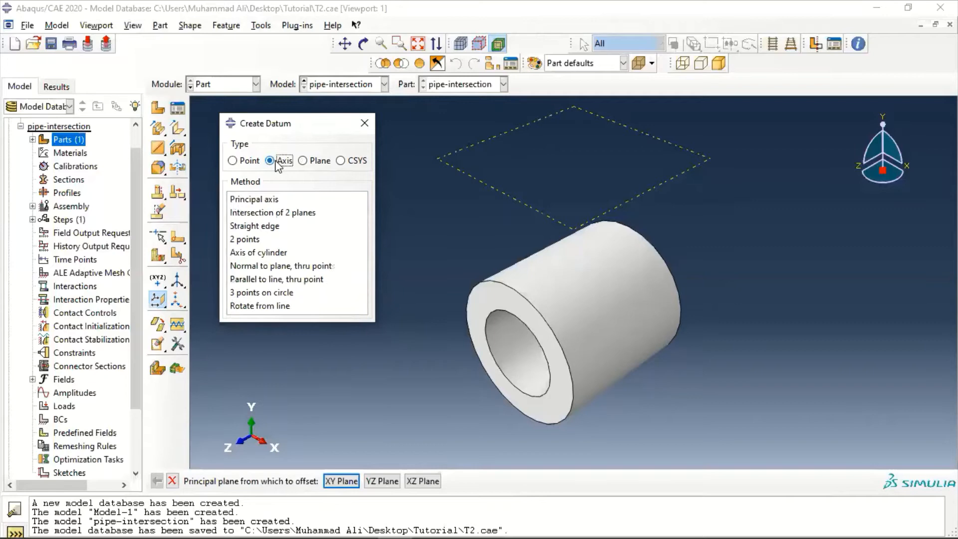
left_click(258, 200)
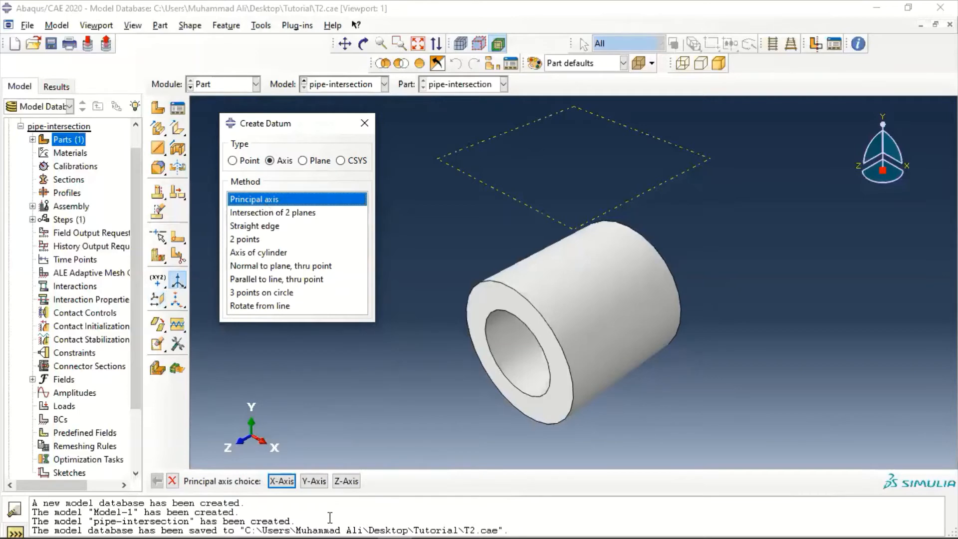
left_click(283, 481)
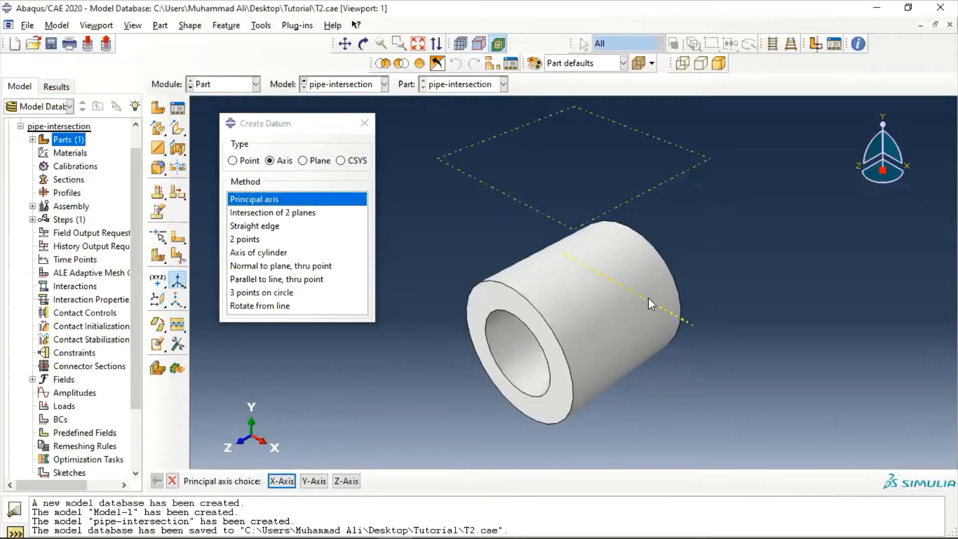
left_click(368, 123)
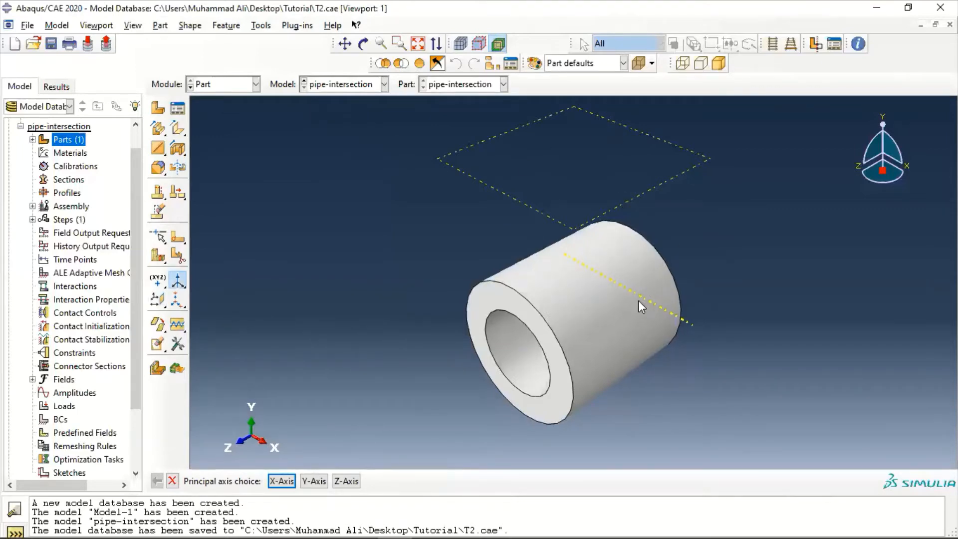
Start a solid extrusion on the datum plane, with the datum axis vertical and on the right, and sketch an origin-centred circle of radius about 0.144
left_click(187, 27)
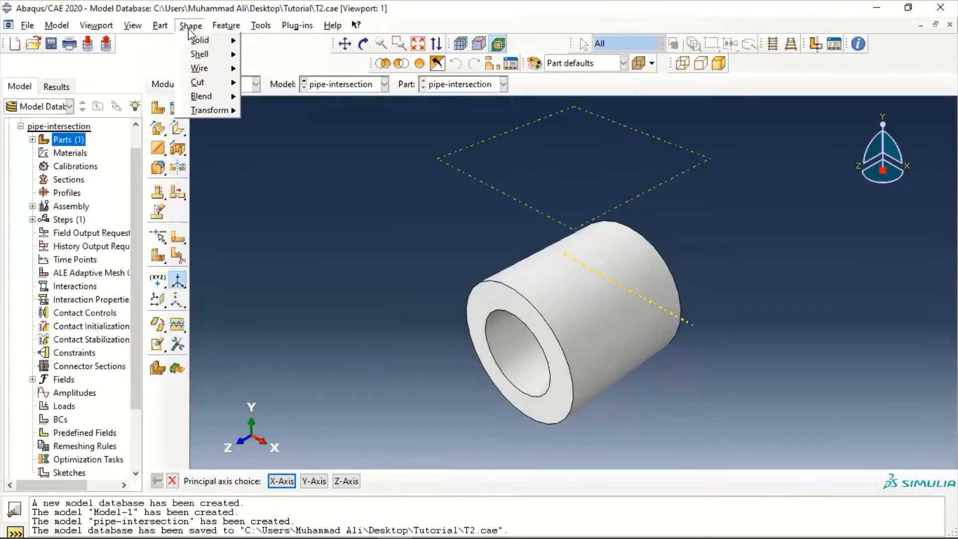
mouse_move(199, 40)
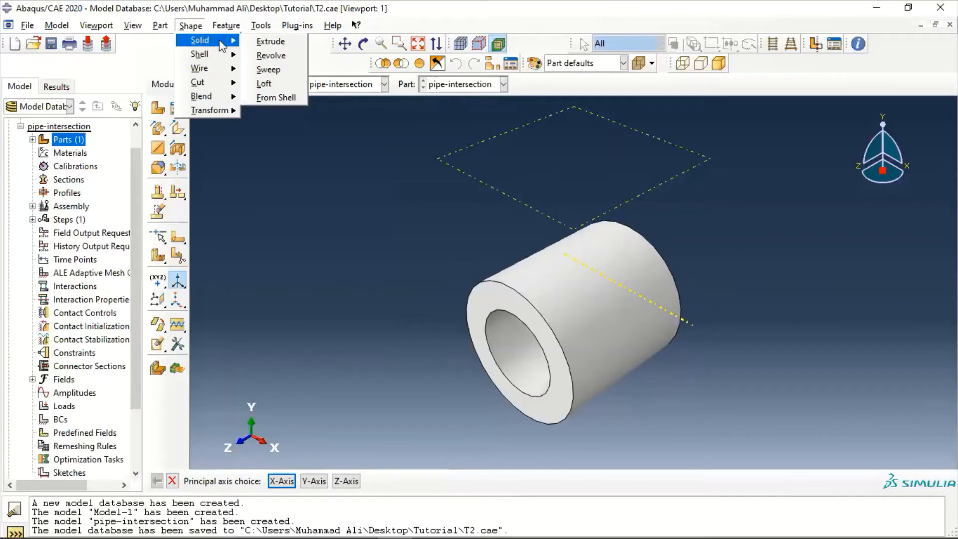
left_click(261, 44)
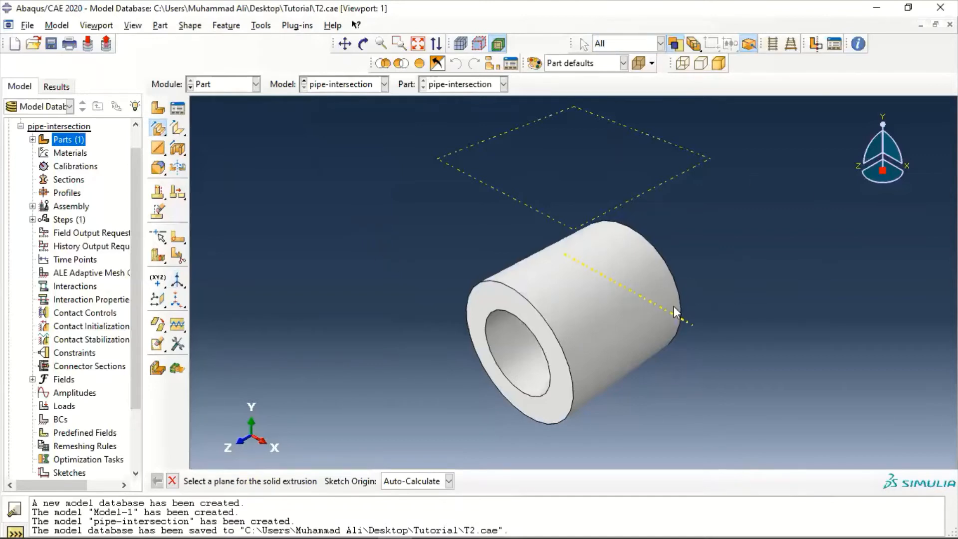
left_click(546, 215)
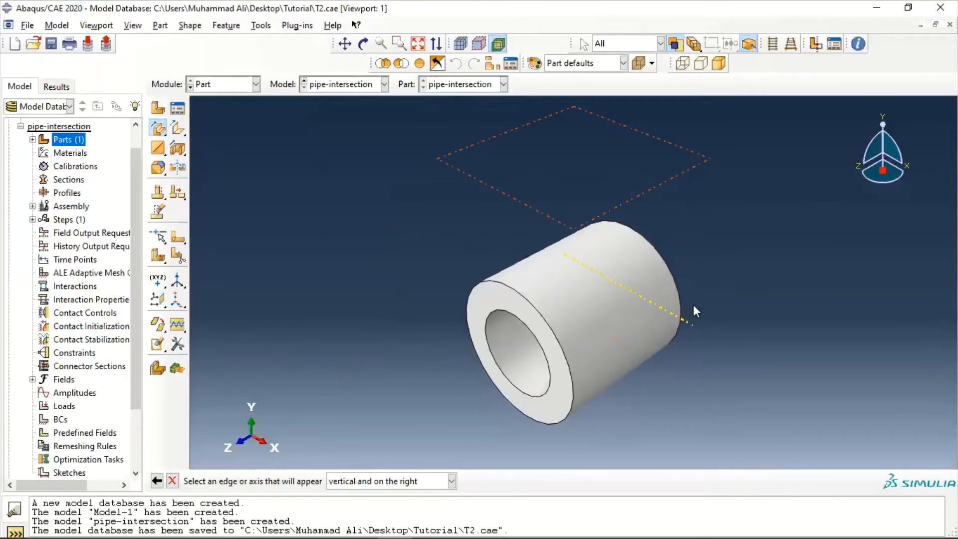
left_click(677, 318)
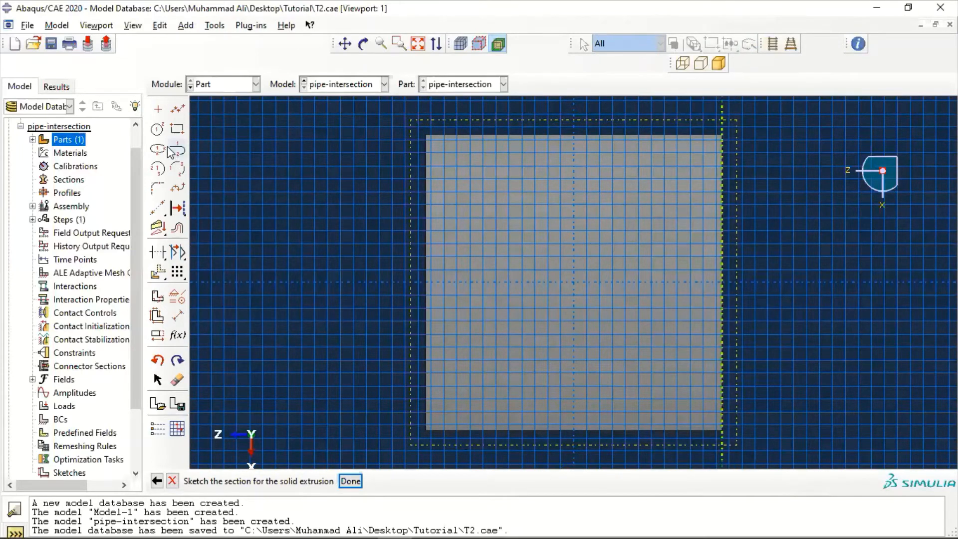
left_click(157, 128)
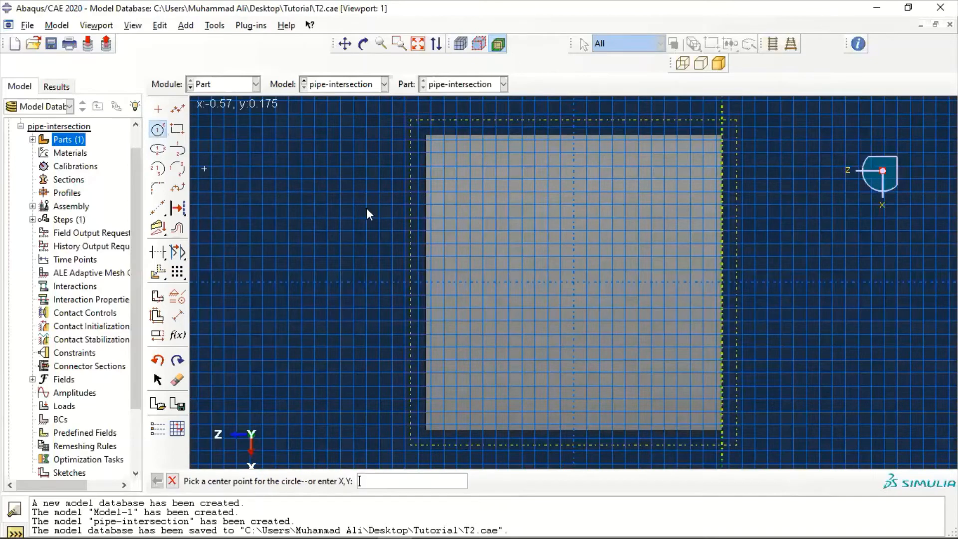
left_click(575, 284)
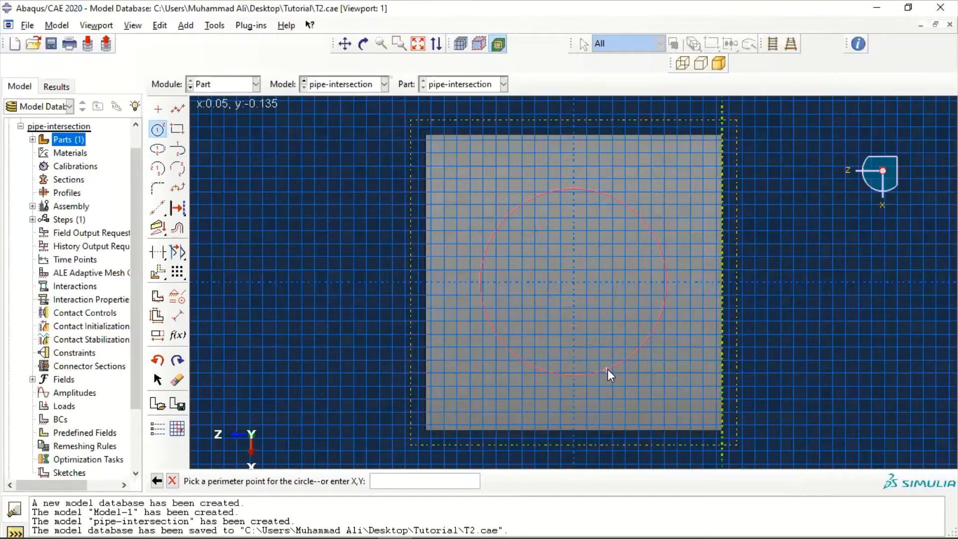
left_click(608, 369)
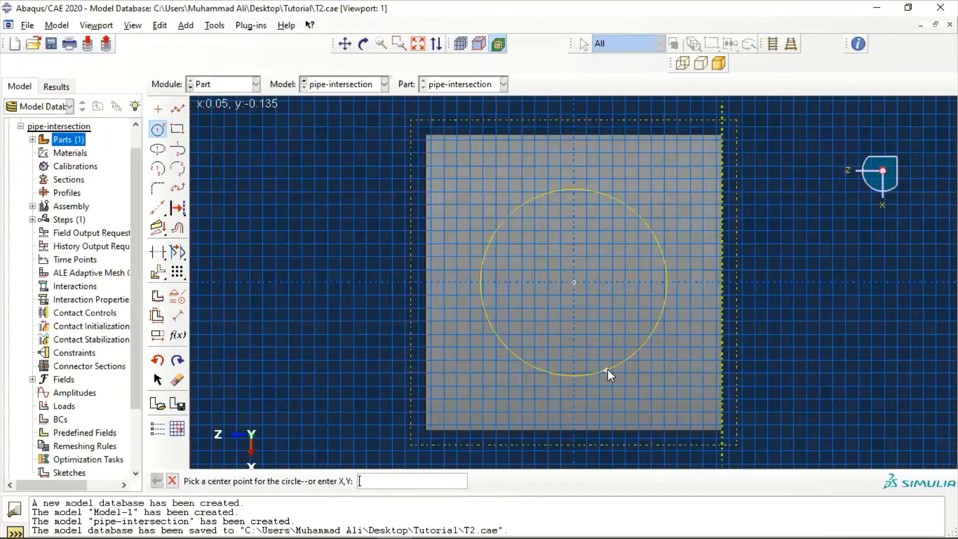
Dimension the branch circle with a radius of 0.084 and end dimensioning
left_click(181, 312)
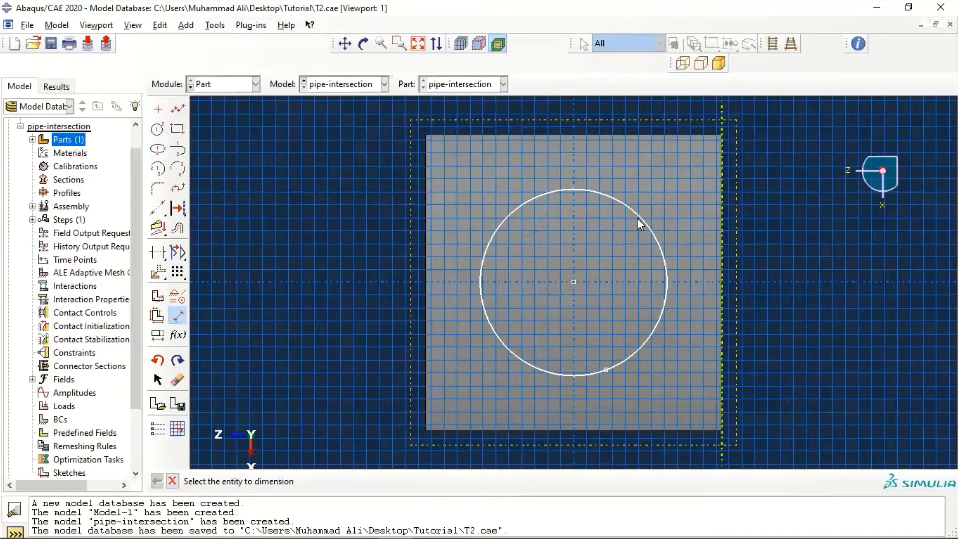
left_click(637, 218)
left_click(808, 251)
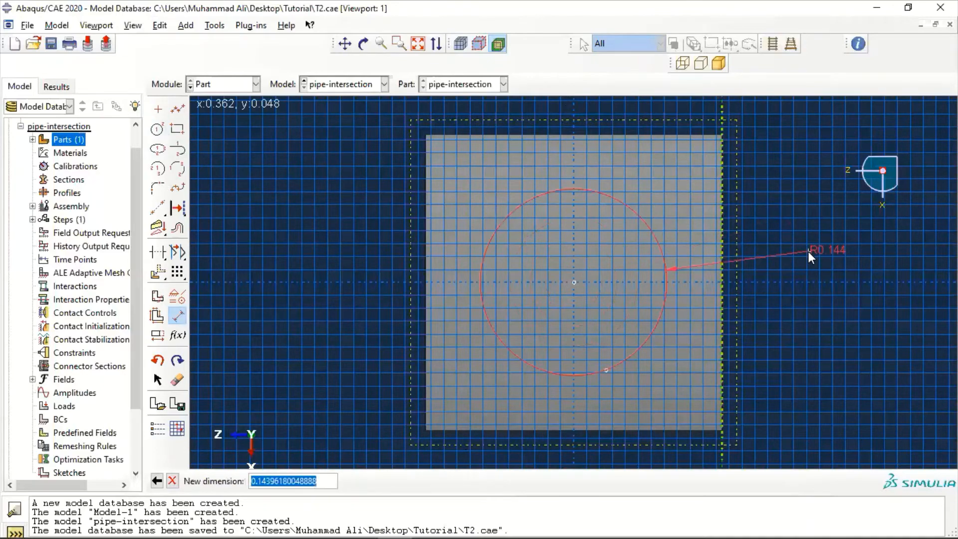
type("0")
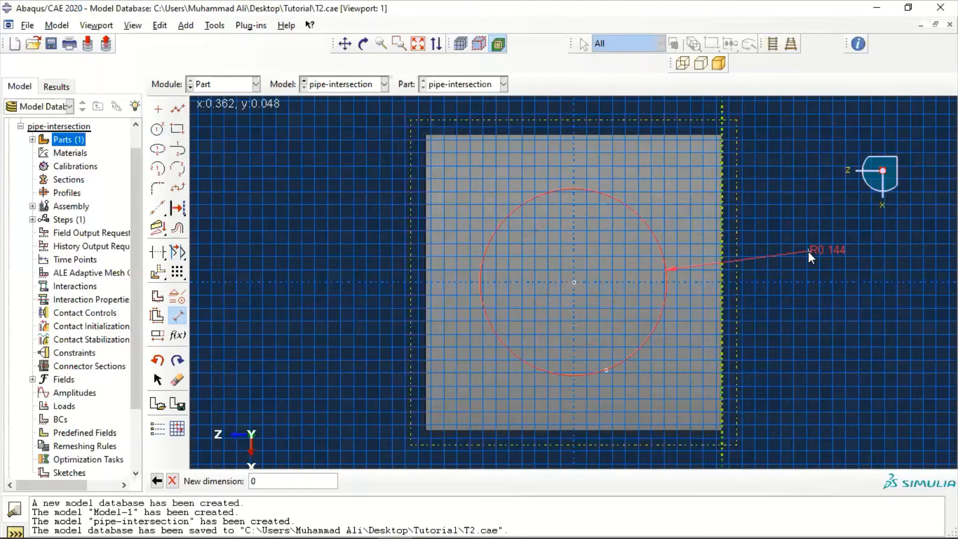
type(".084")
key("Return")
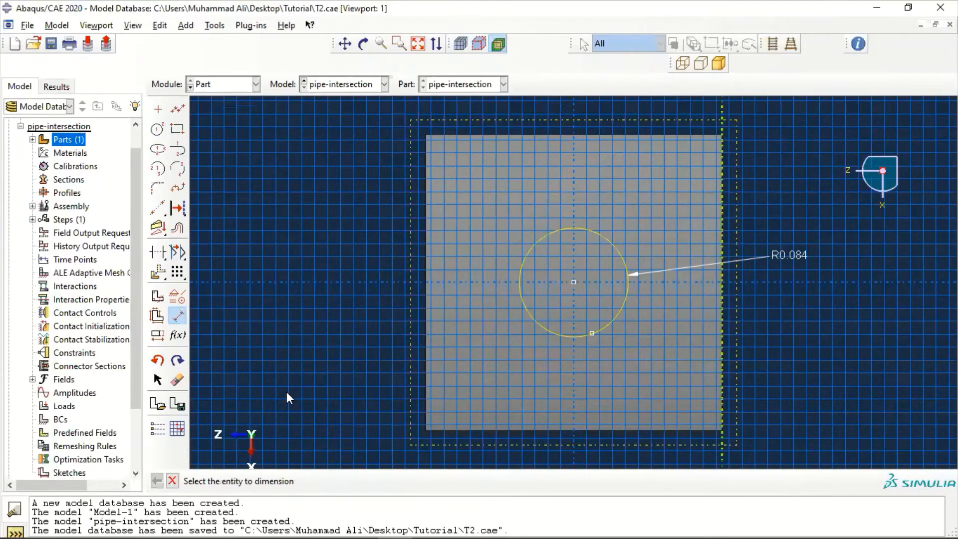
key("Escape")
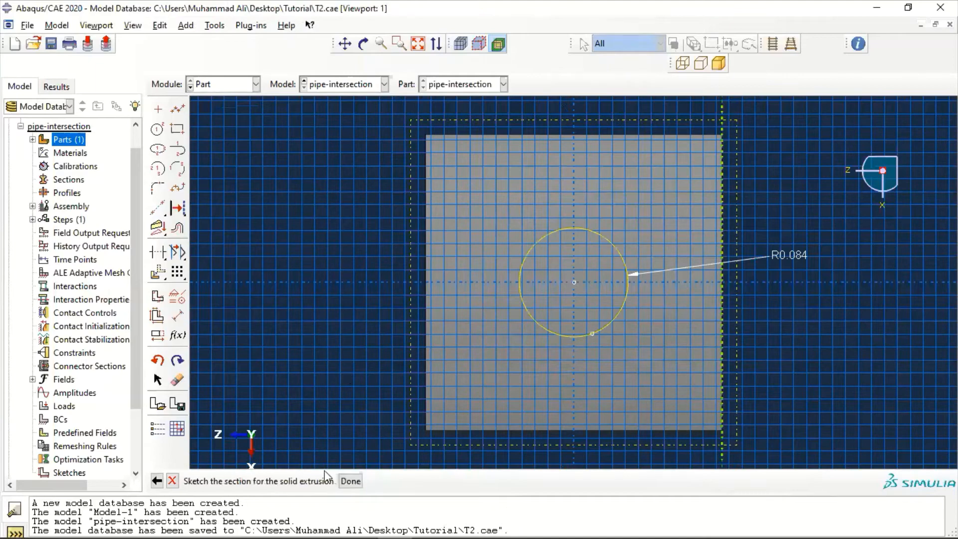
Finish the circle sketch and extrude it to a blind depth of 0.35, flipped towards the hollow cylinder
left_click(352, 482)
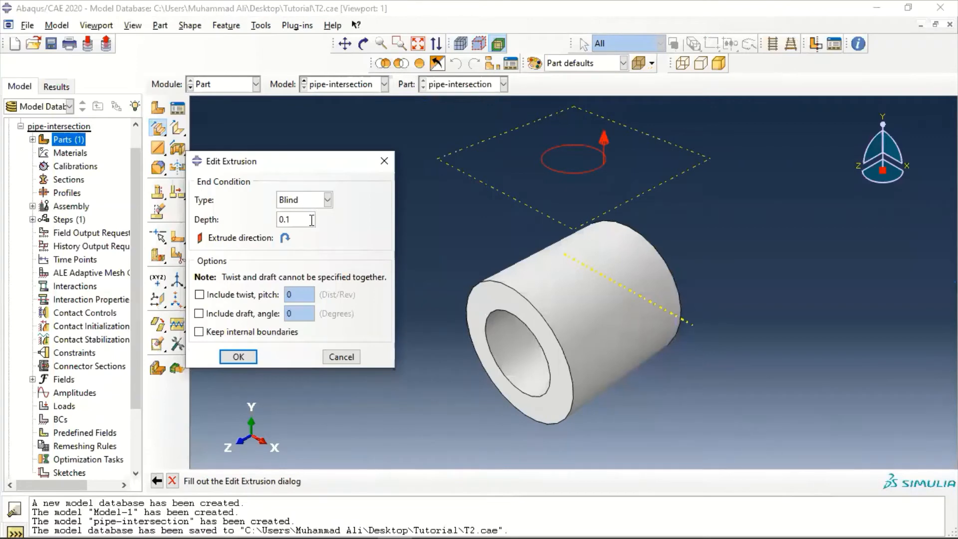
left_click_drag(312, 219, 254, 224)
type("0.35")
left_click(285, 239)
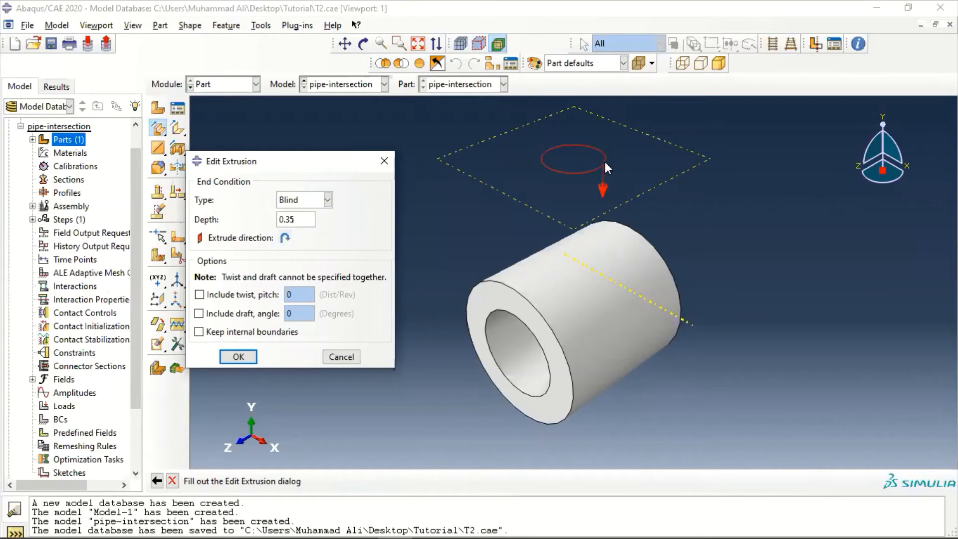
left_click(242, 358)
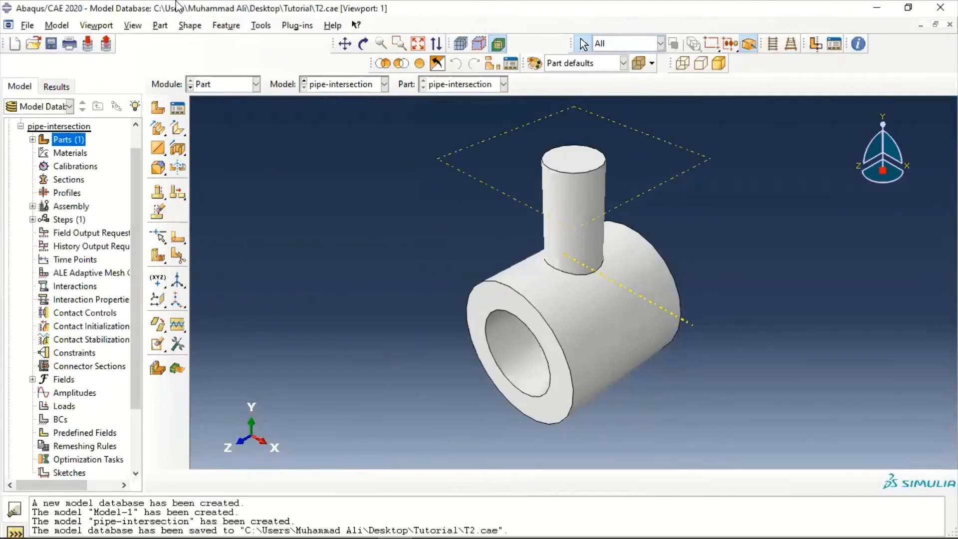
Start an extruded cut on the branch's end face, with the datum axis vertical and on the right, and sketch a smaller circle centred on the origin
left_click(191, 26)
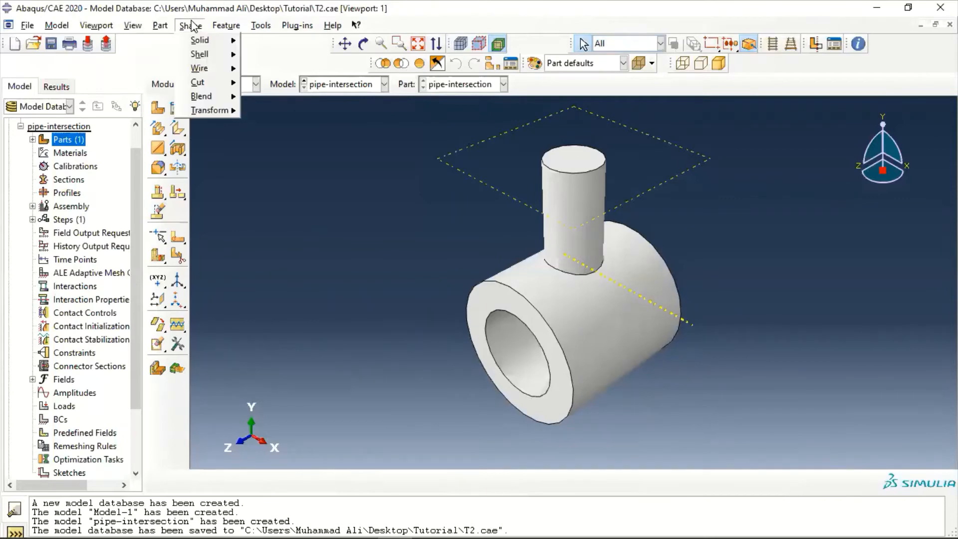
mouse_move(205, 81)
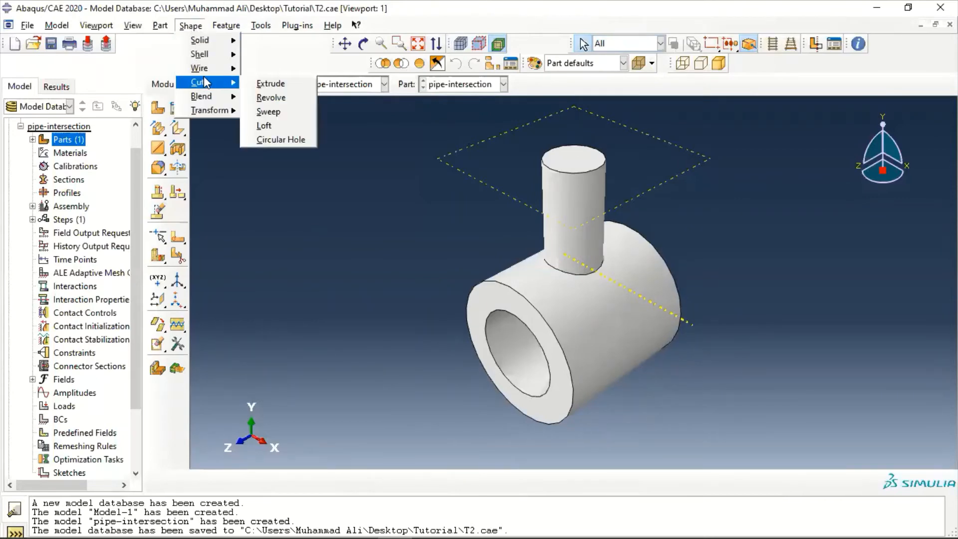
left_click(258, 91)
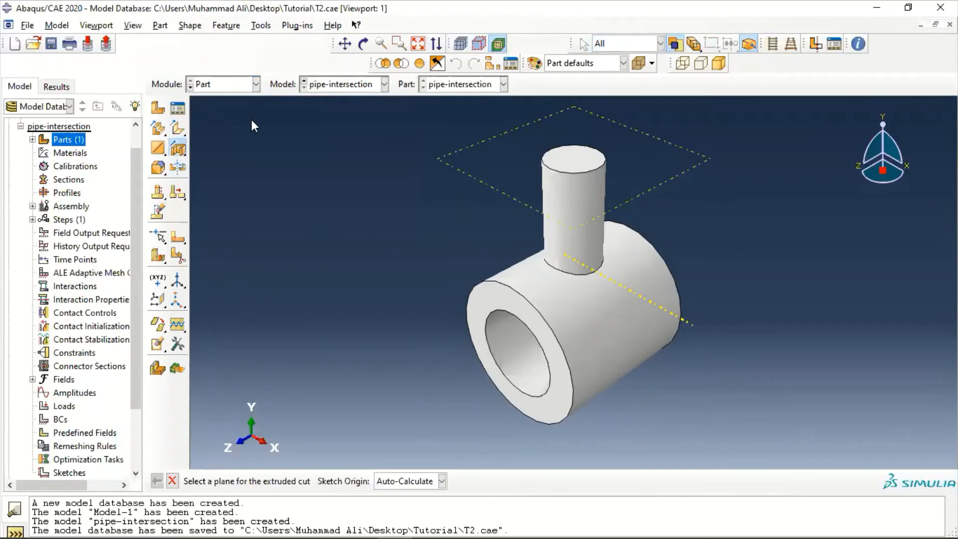
left_click(577, 159)
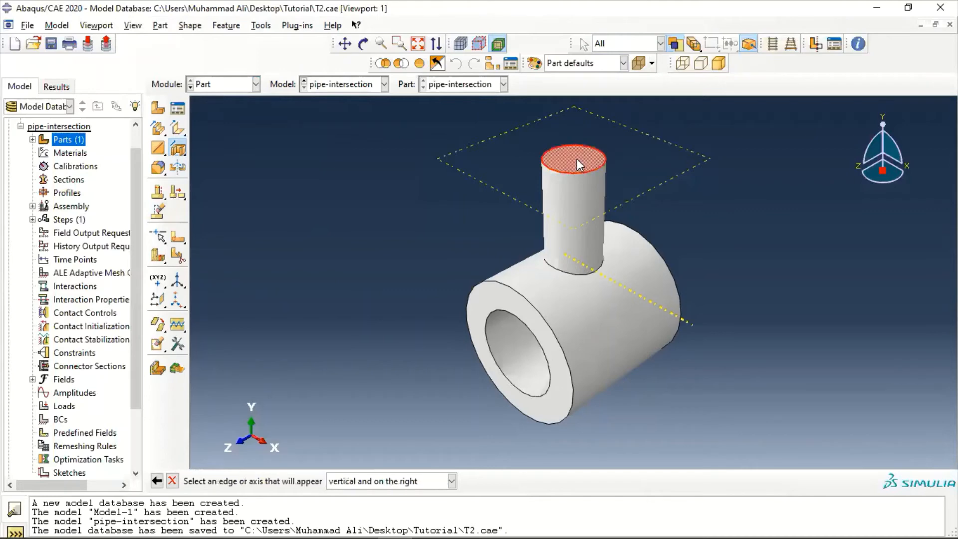
left_click(668, 310)
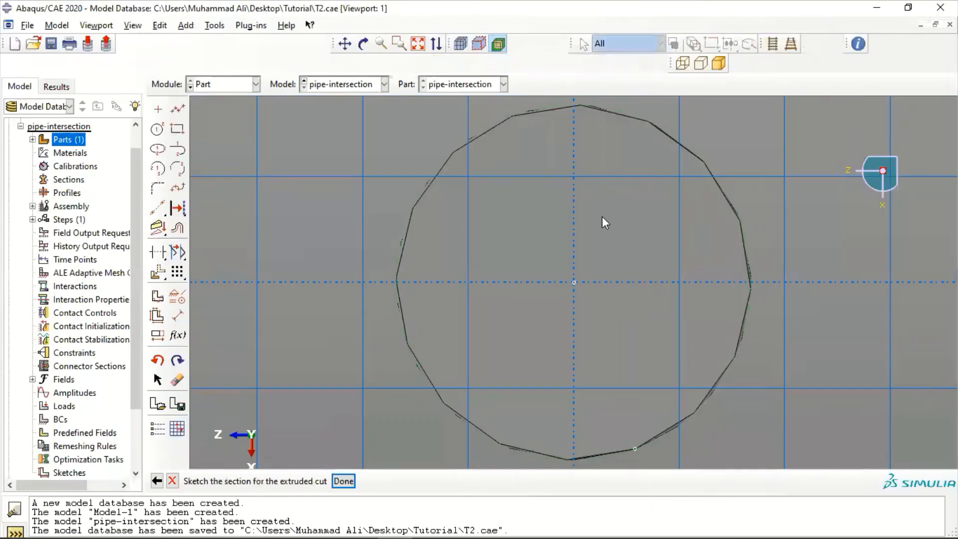
left_click(157, 128)
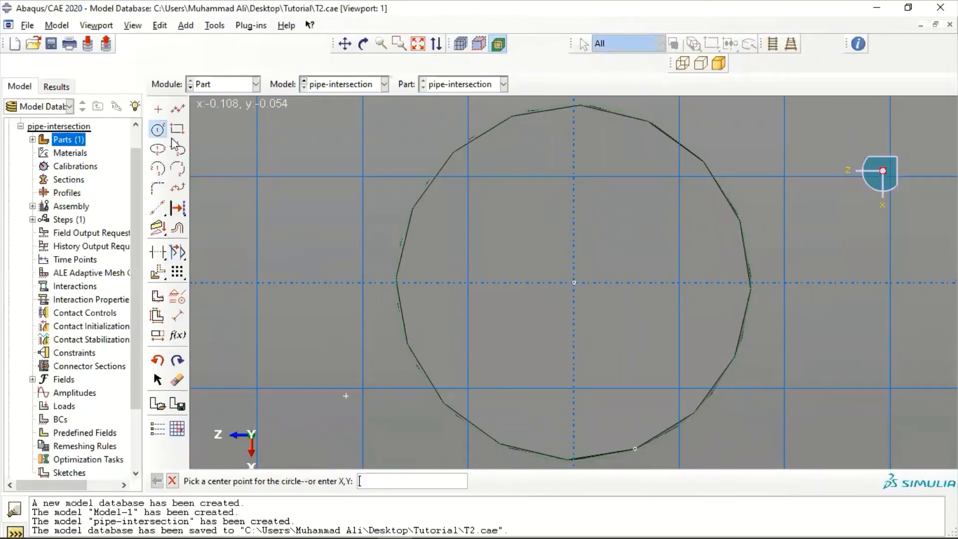
left_click(574, 283)
left_click(582, 377)
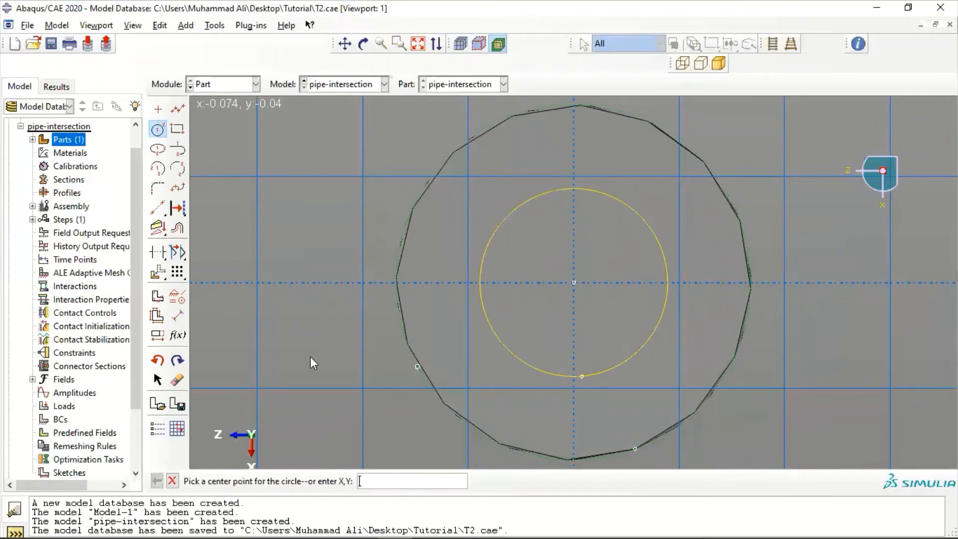
Dimension the bore circle with a radius of 0.05 and end dimensioning
left_click(178, 314)
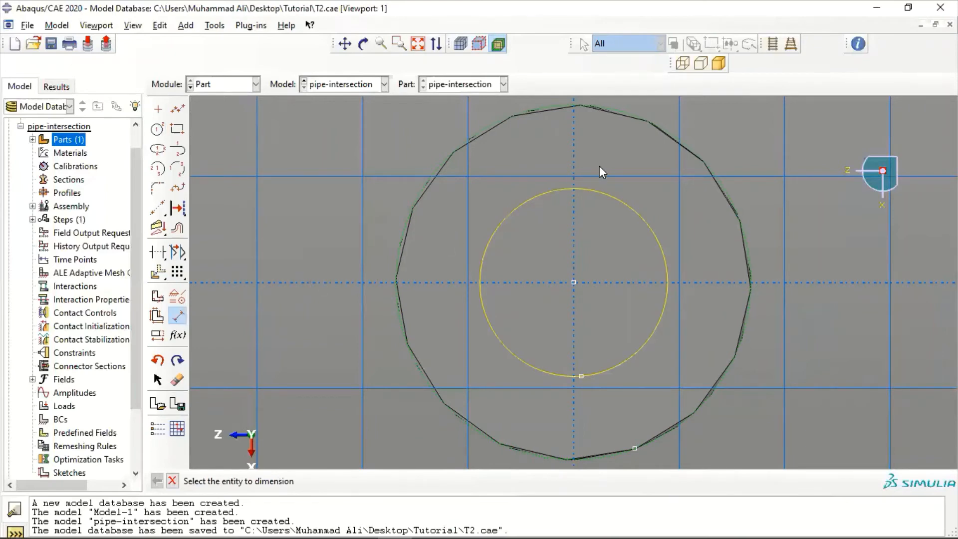
left_click(600, 187)
left_click(285, 184)
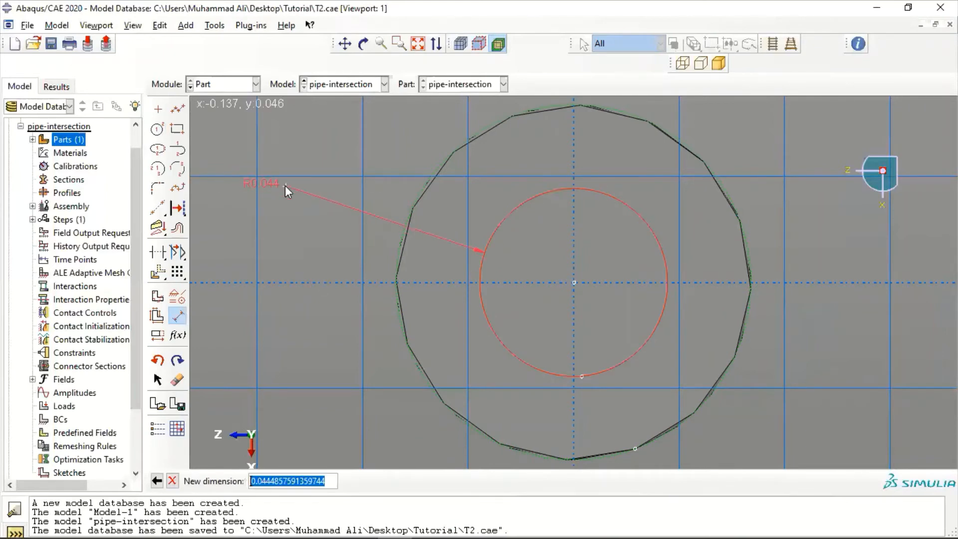
type("0.05")
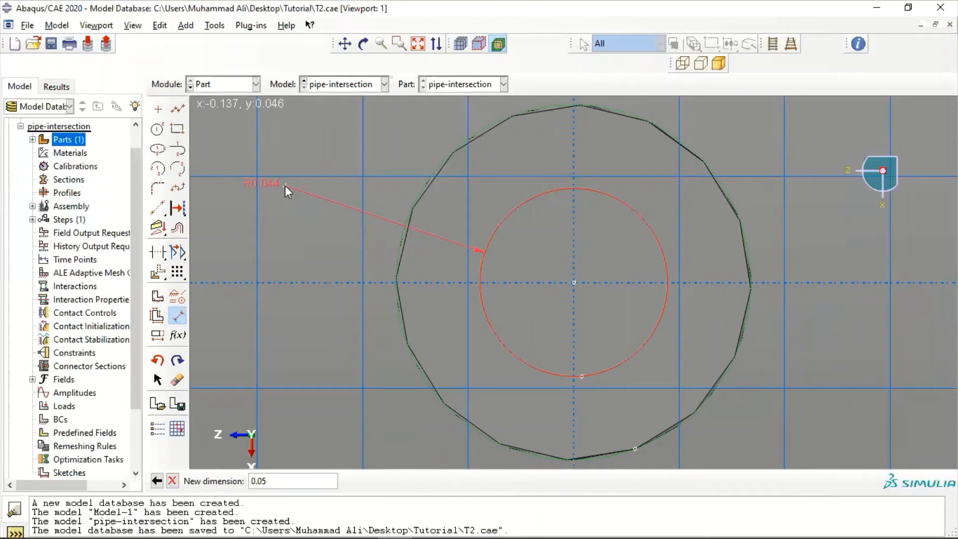
key("Return")
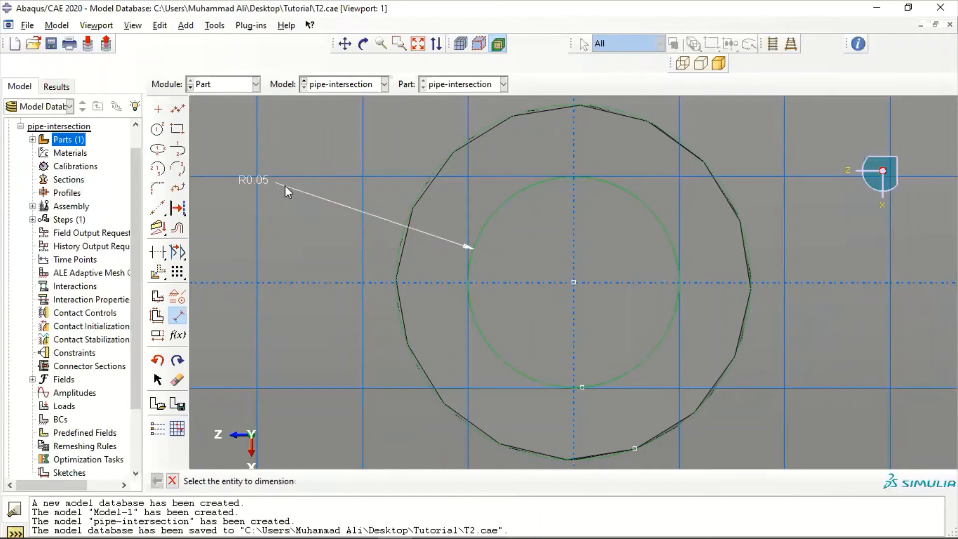
key("Escape")
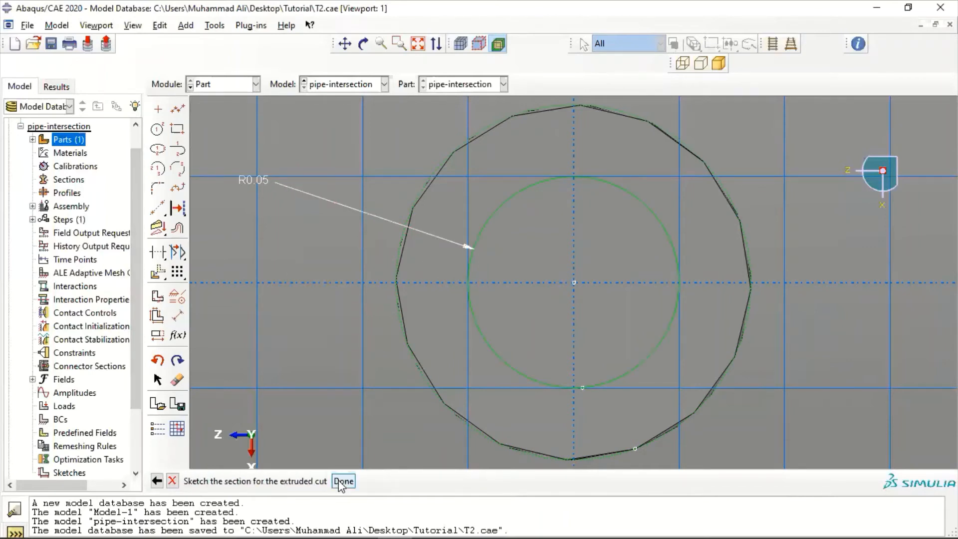
Finish the bore sketch and cut it into the branch with a blind depth of 0.528
left_click(343, 481)
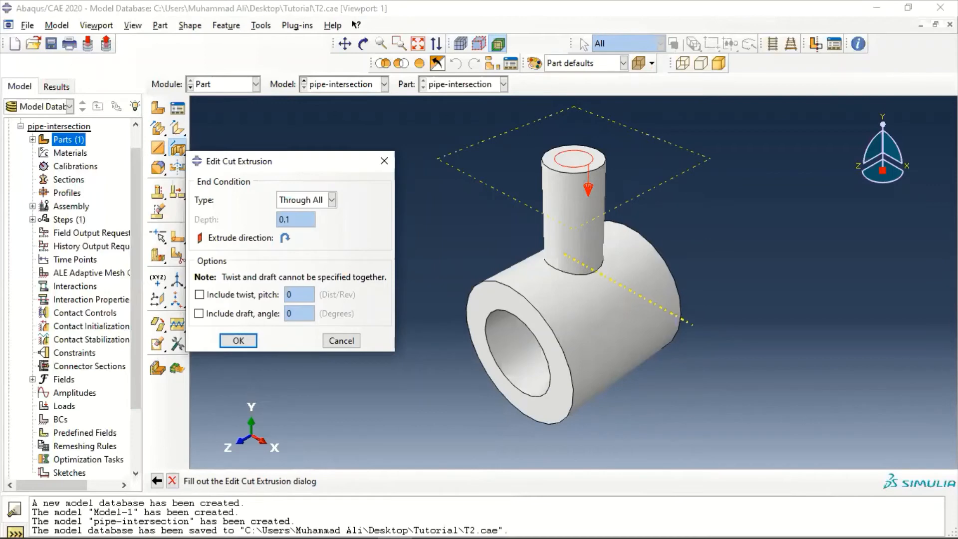
left_click(306, 202)
left_click(306, 202)
left_click(306, 202)
left_click(295, 216)
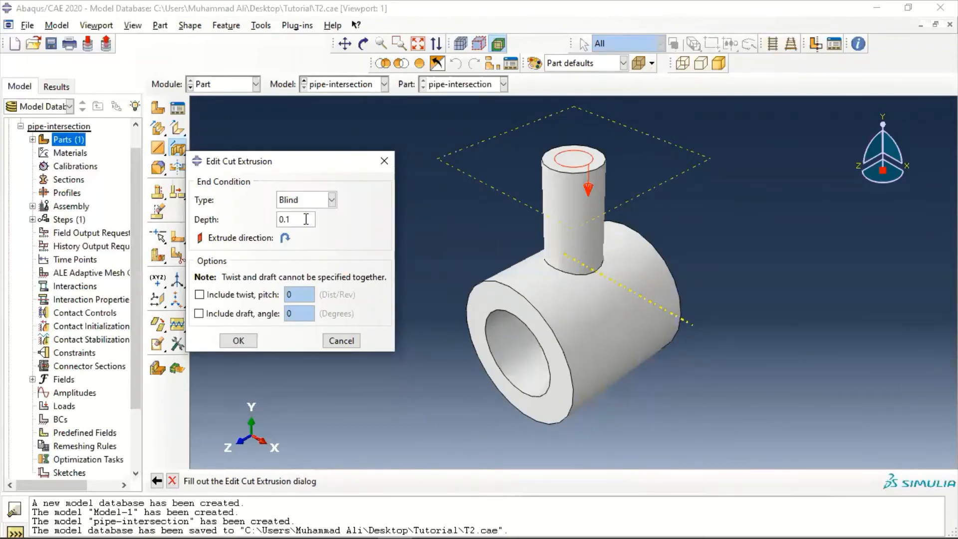
type("0")
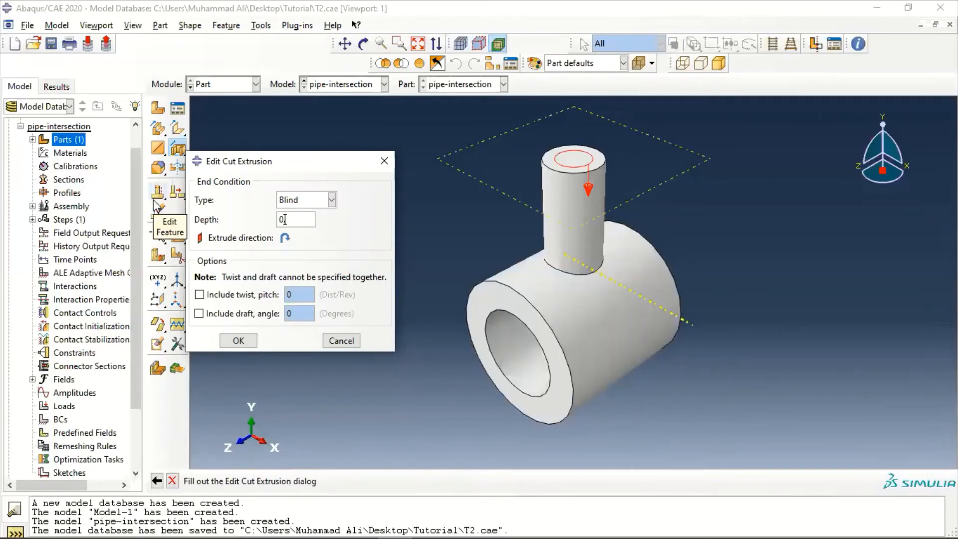
type(".528")
left_click(241, 341)
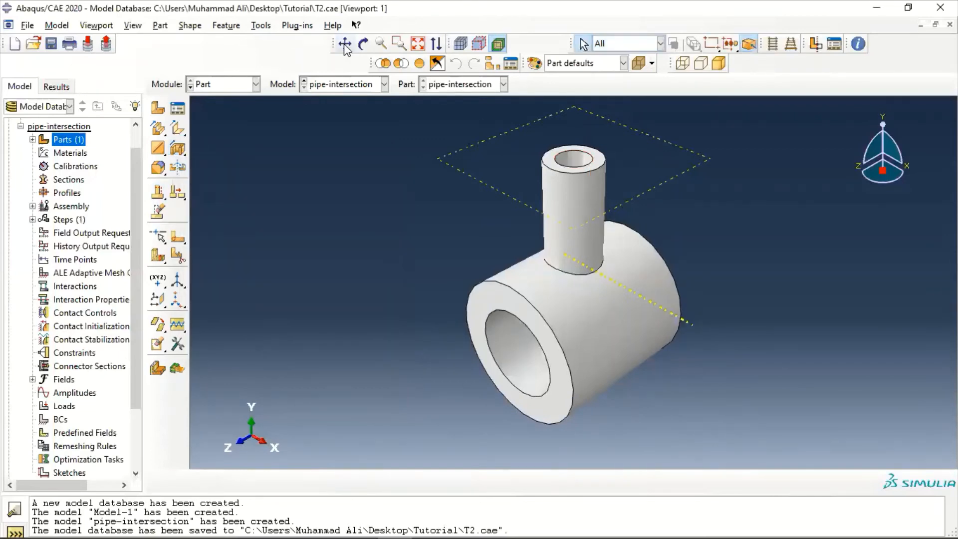
Fillet the outer edge where the branch meets the main cylinder with a radius of 0.04
left_click(364, 44)
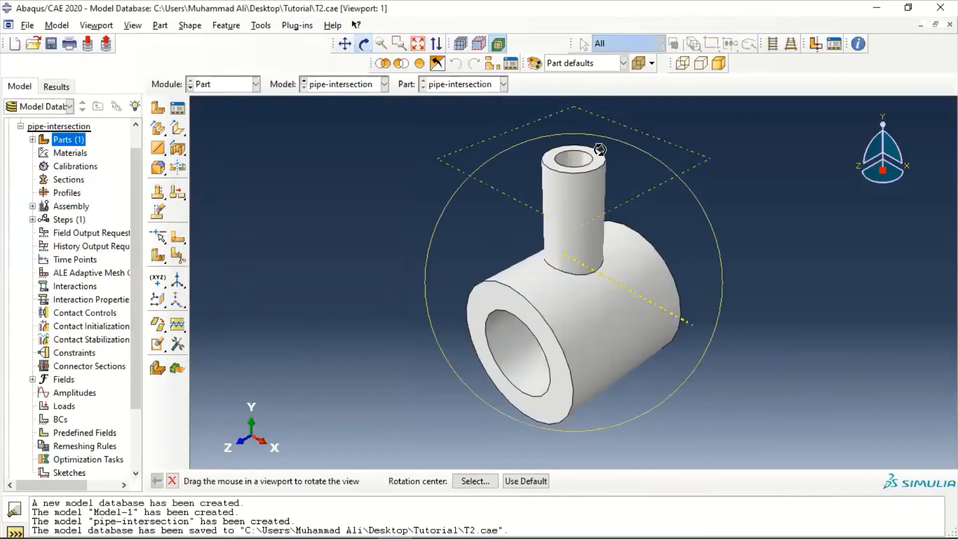
mouse_move(599, 135)
left_mouse_down()
mouse_move(599, 172)
mouse_move(600, 146)
left_mouse_up()
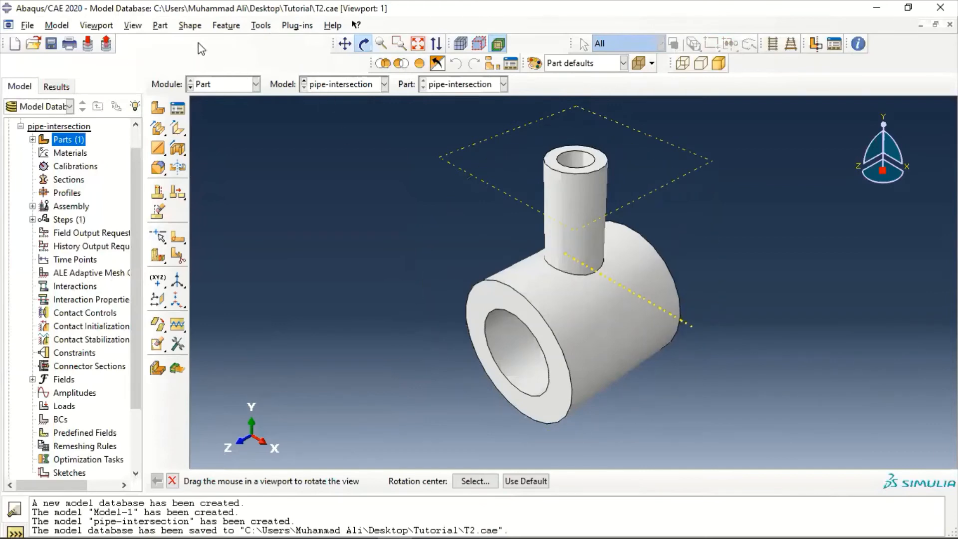
left_click(189, 26)
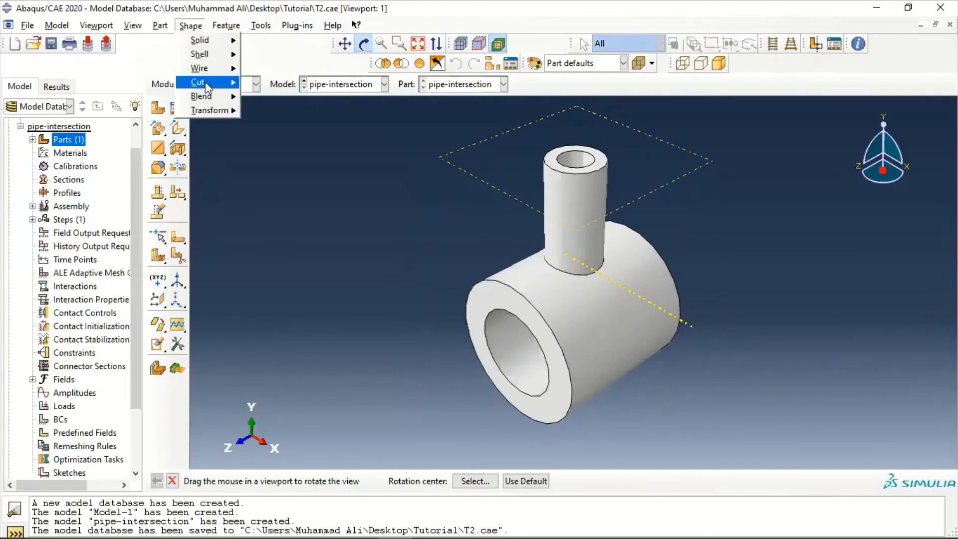
mouse_move(206, 96)
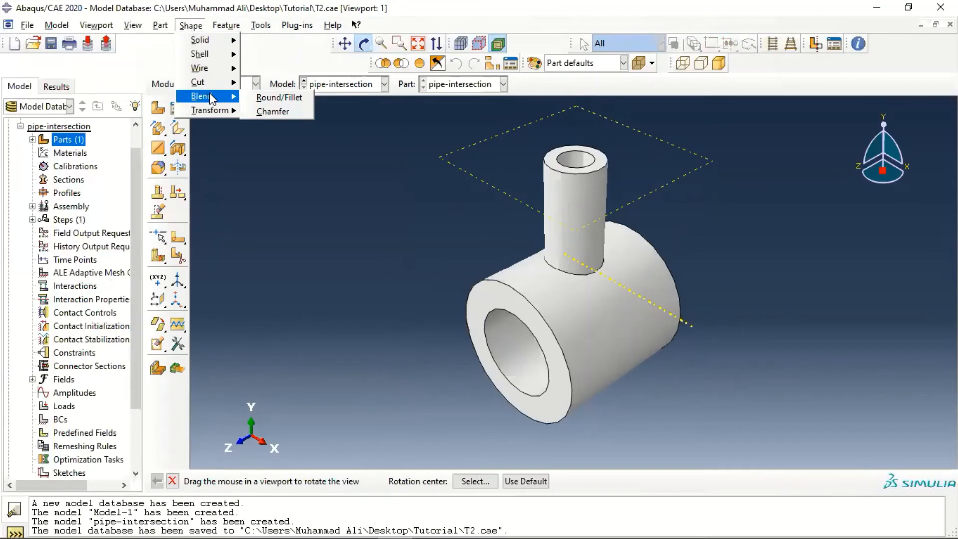
left_click(261, 97)
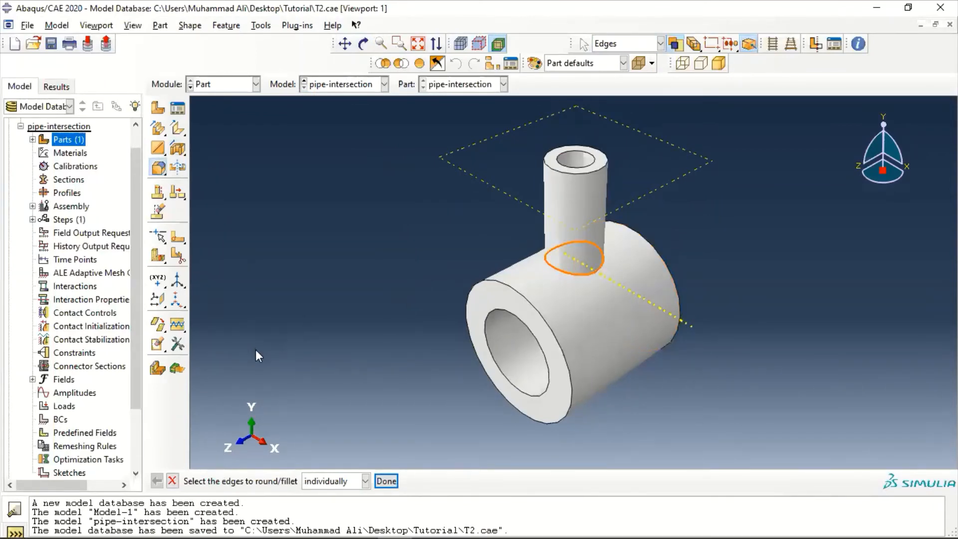
left_click(386, 481)
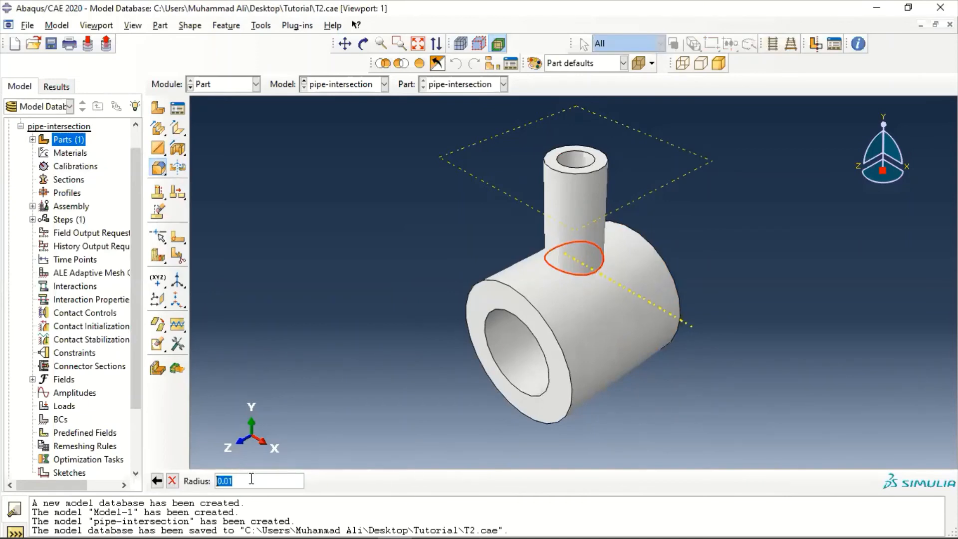
type("0,0")
type("4")
key("Return")
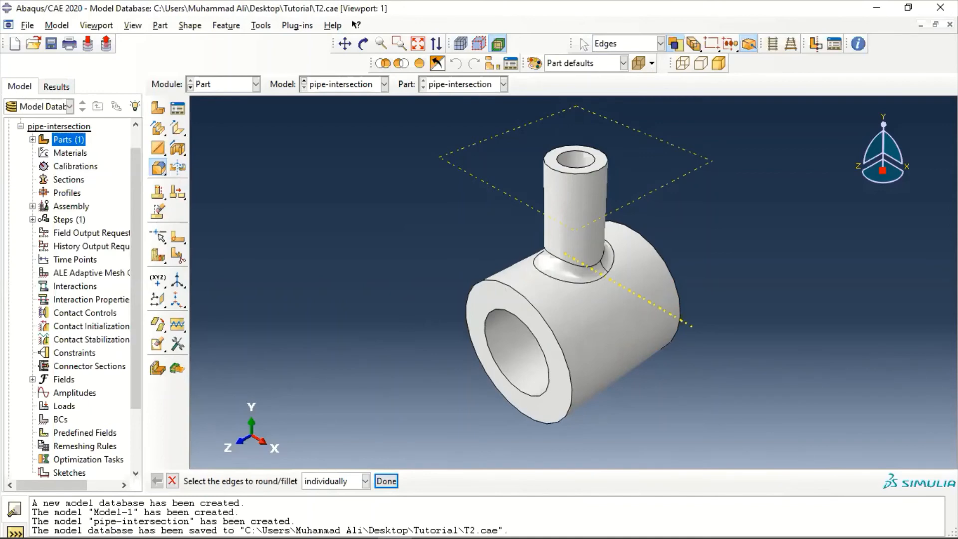
Start an extruded cut on the branch's annular end face, with the datum axis vertical and on the right, and fit the whole sketch in view
left_click(191, 26)
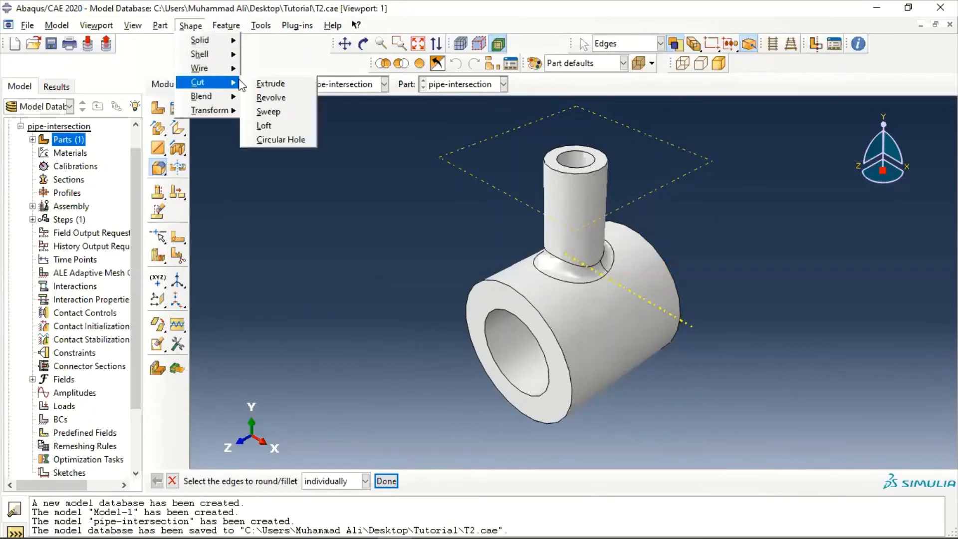
left_click(269, 84)
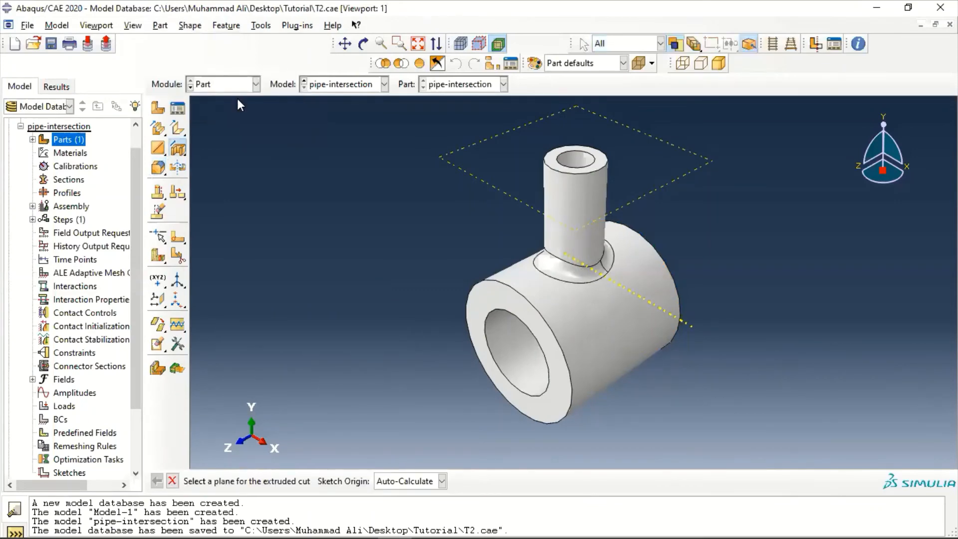
left_click(603, 158)
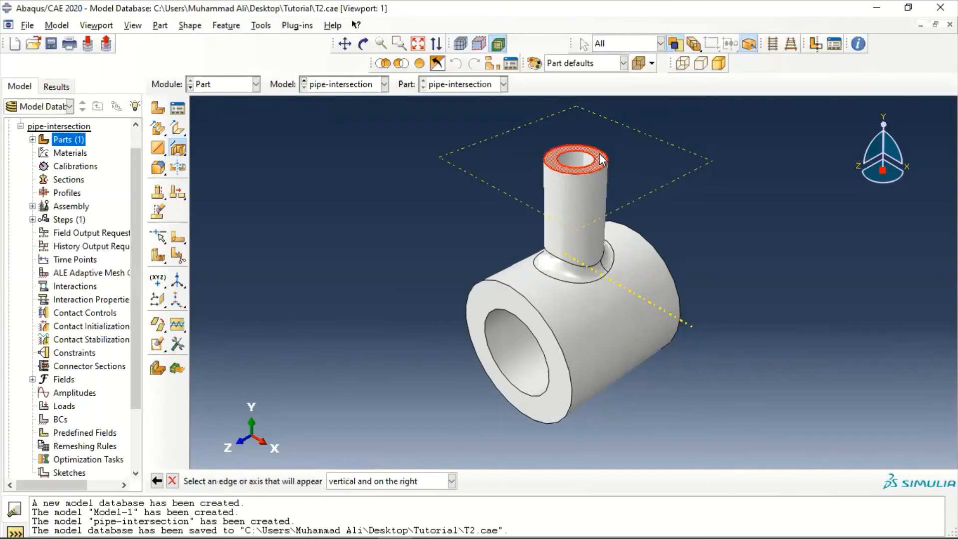
left_click(631, 288)
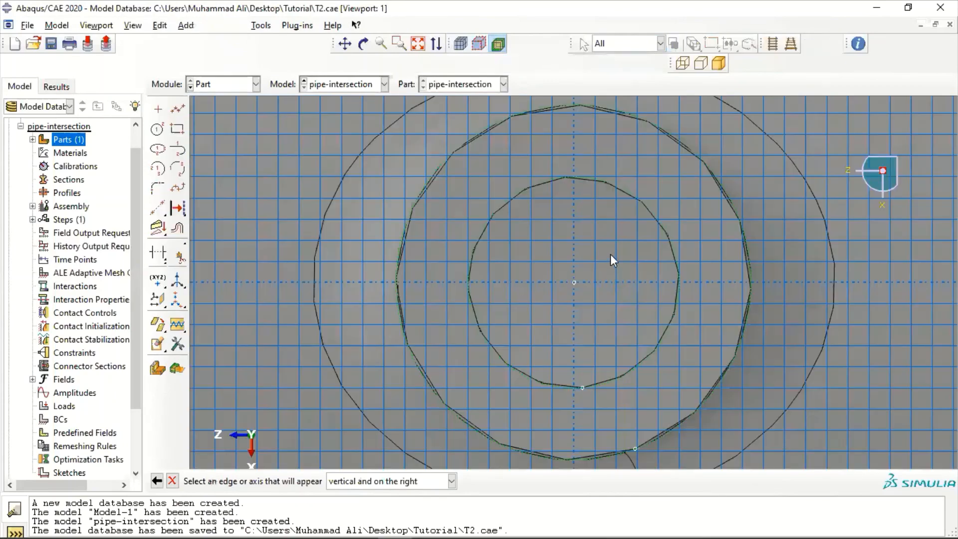
left_click(421, 43)
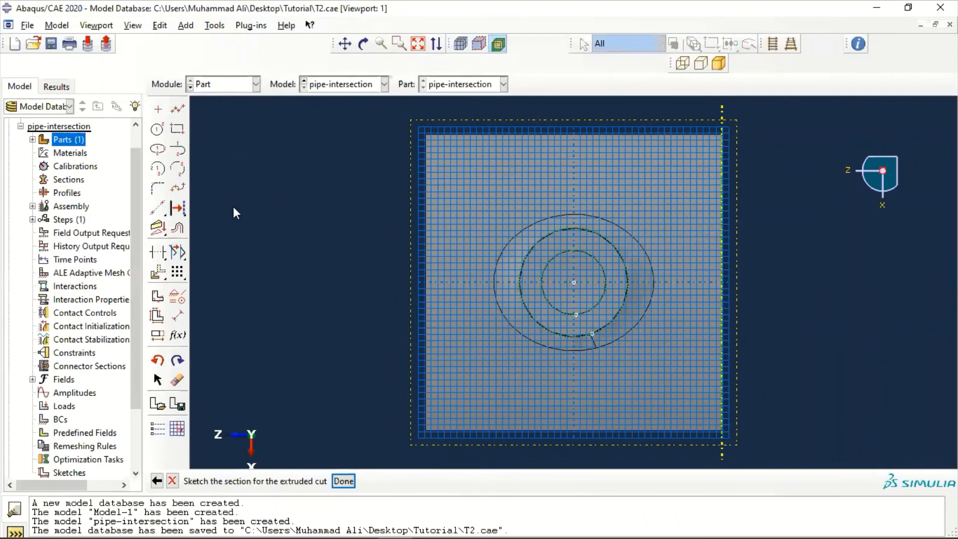
Sketch a closed L-shaped profile of connected lines from the origin, enclosing all quadrants except the upper-right one and reaching about 0.24 outward
left_click(179, 110)
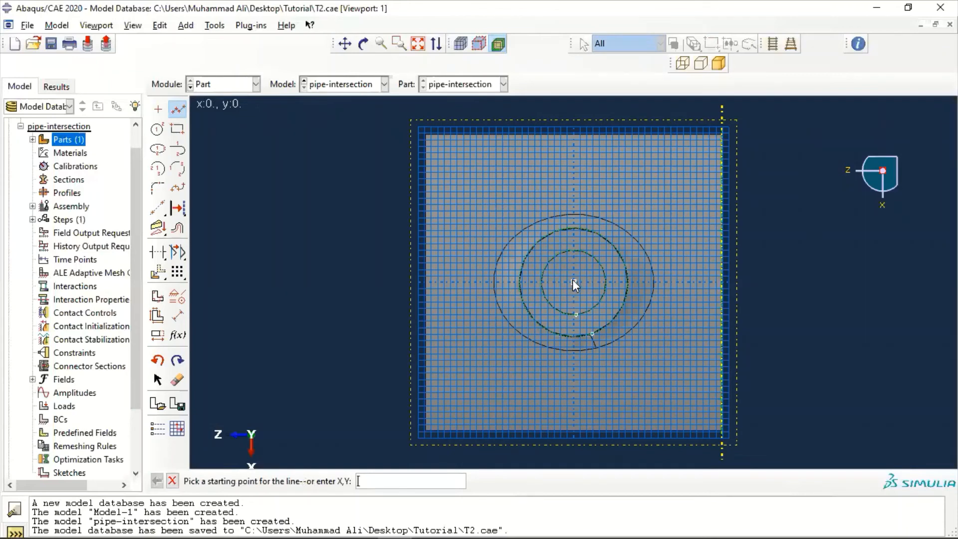
left_click(573, 280)
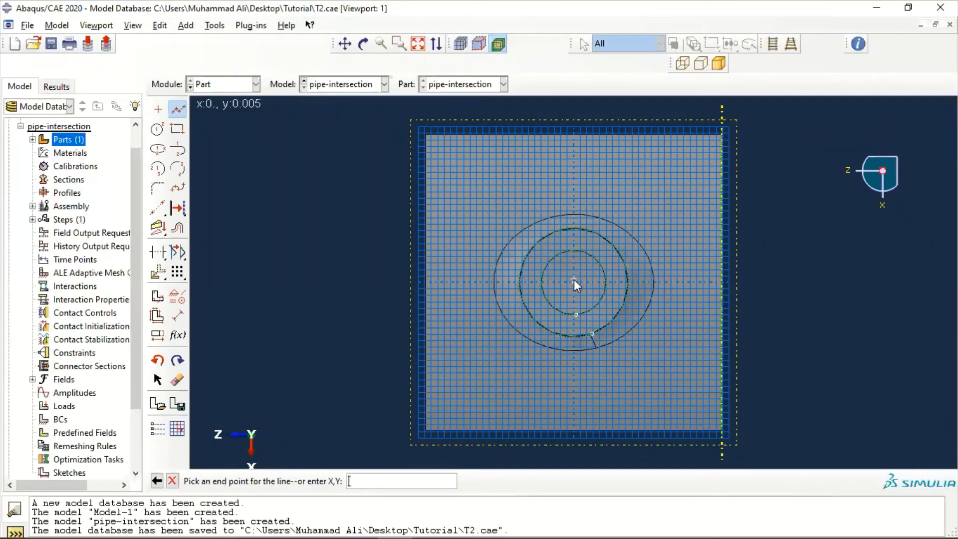
left_click(571, 129)
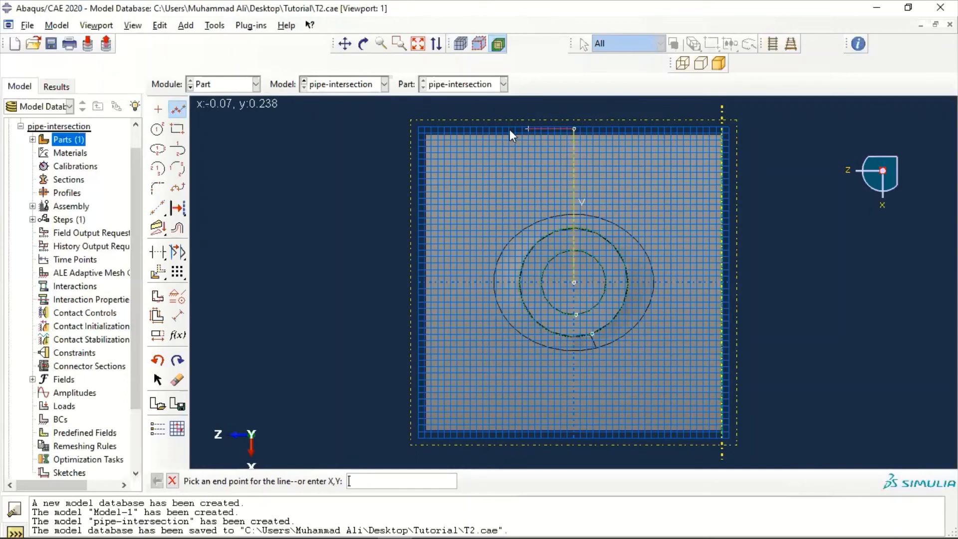
left_click(422, 130)
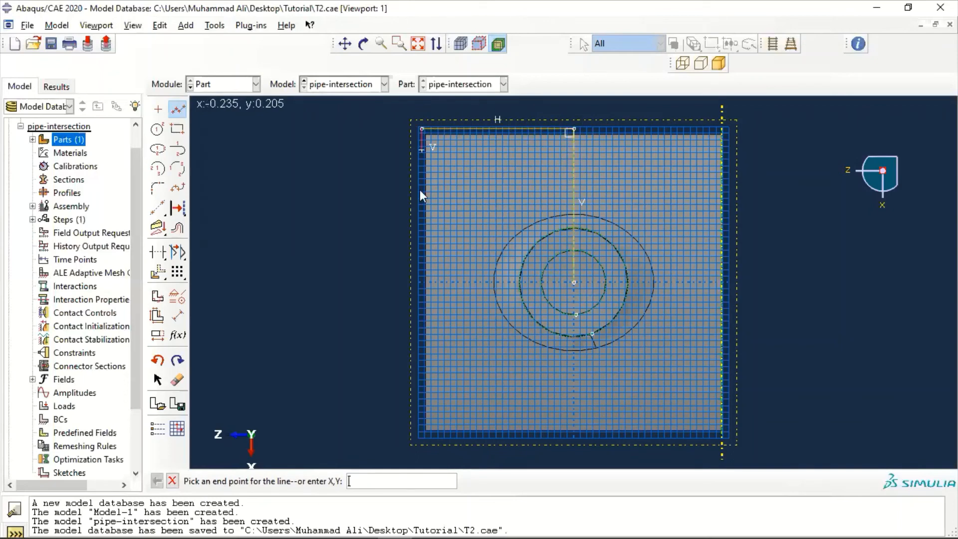
left_click(411, 435)
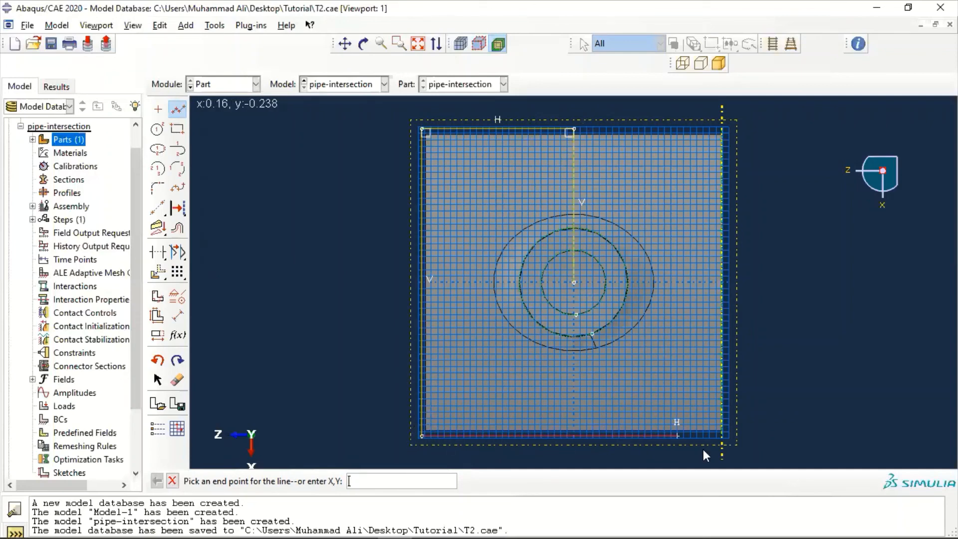
left_click(728, 434)
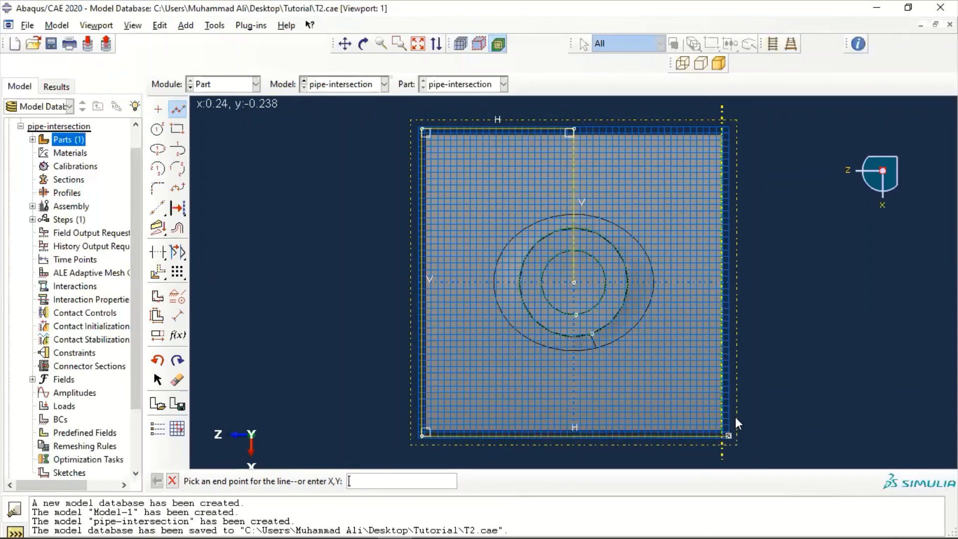
left_click(729, 281)
left_click(574, 282)
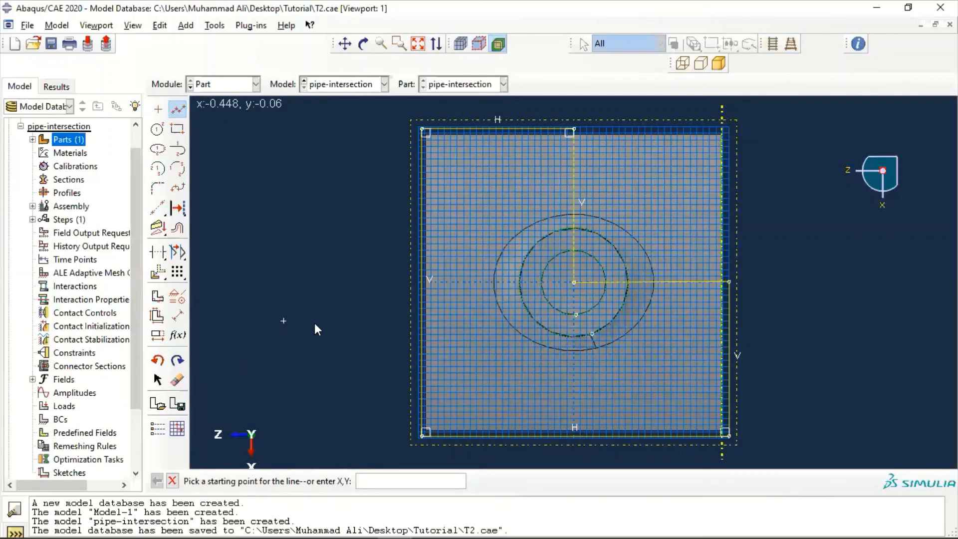
key("Escape")
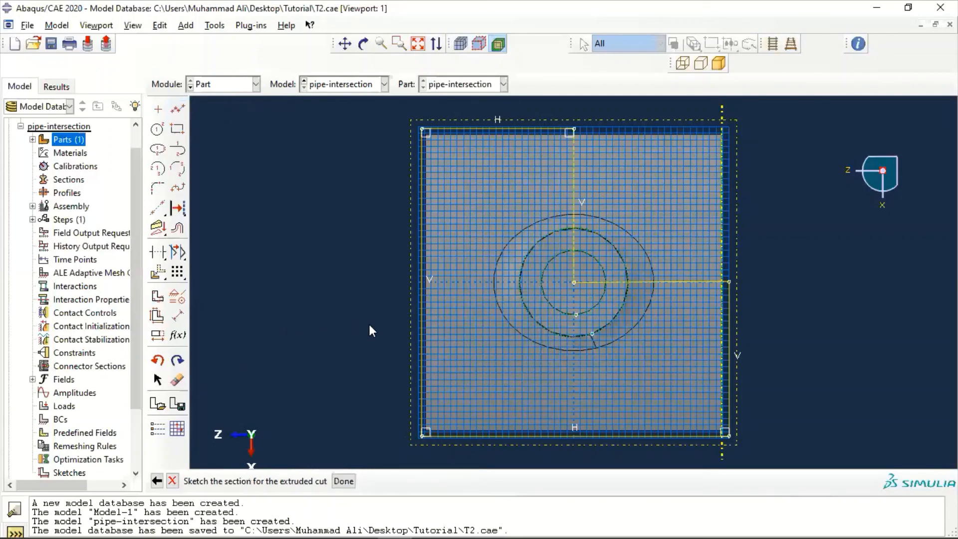
Finish the L-shaped sketch and cut it Through All, keeping only one quarter of the pipe intersection
left_click(350, 485)
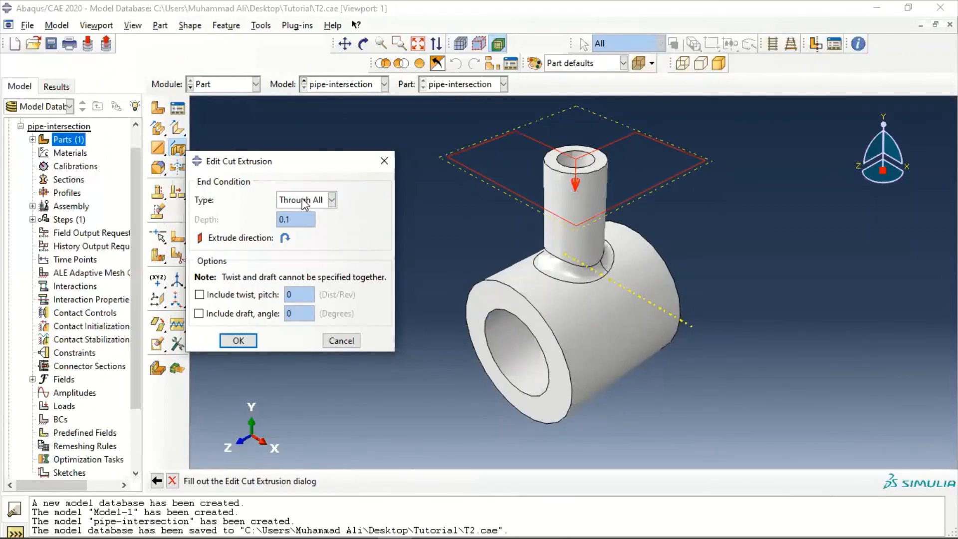
left_click(239, 341)
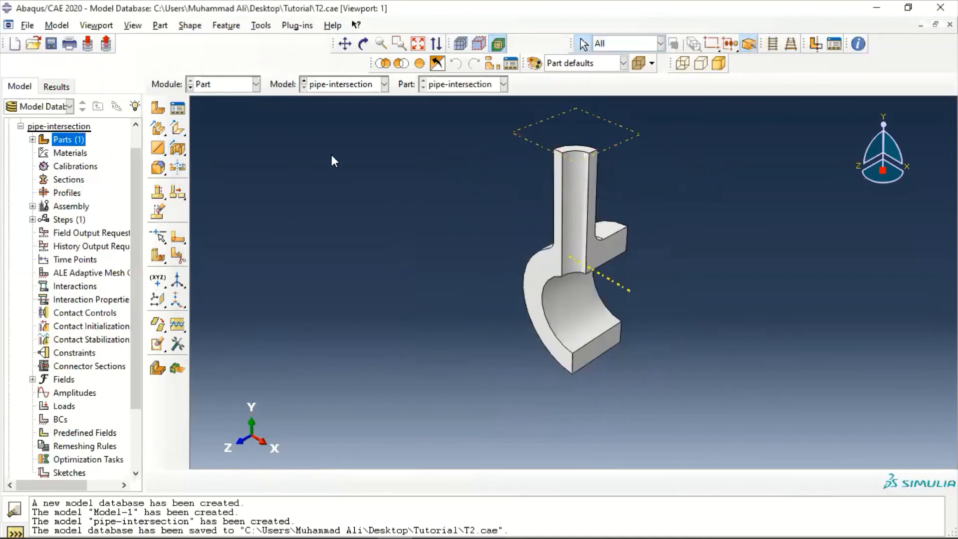
scroll(703, 234, "down", 5)
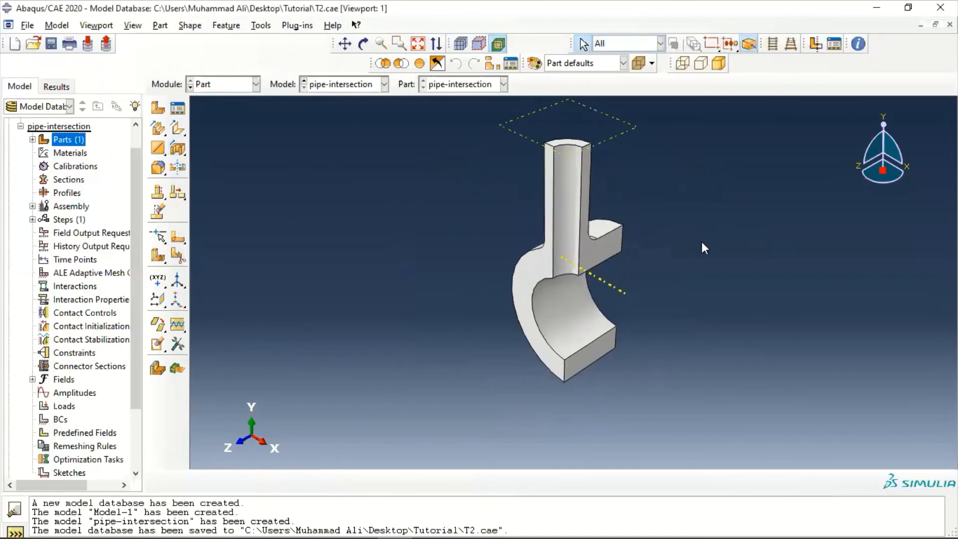